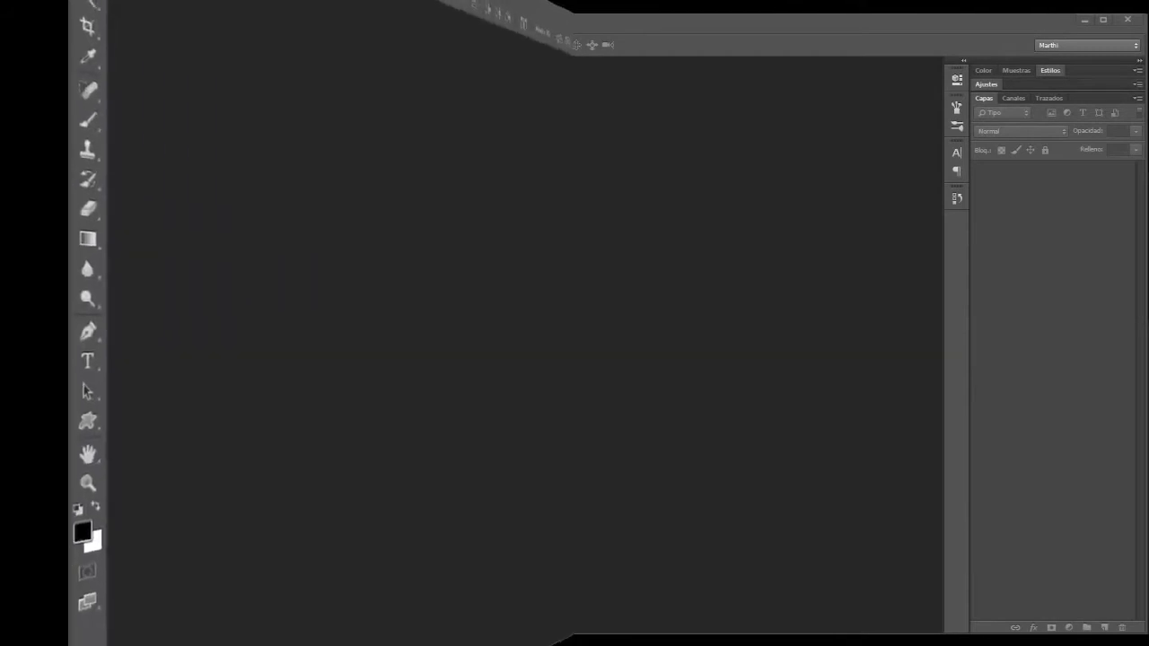
# Step: Start a new document named Aguila at the Web preset size
pyautogui.hotkey('ctrl', 'n')
pyautogui.write('Aguila')
pyautogui.click(526, 188)
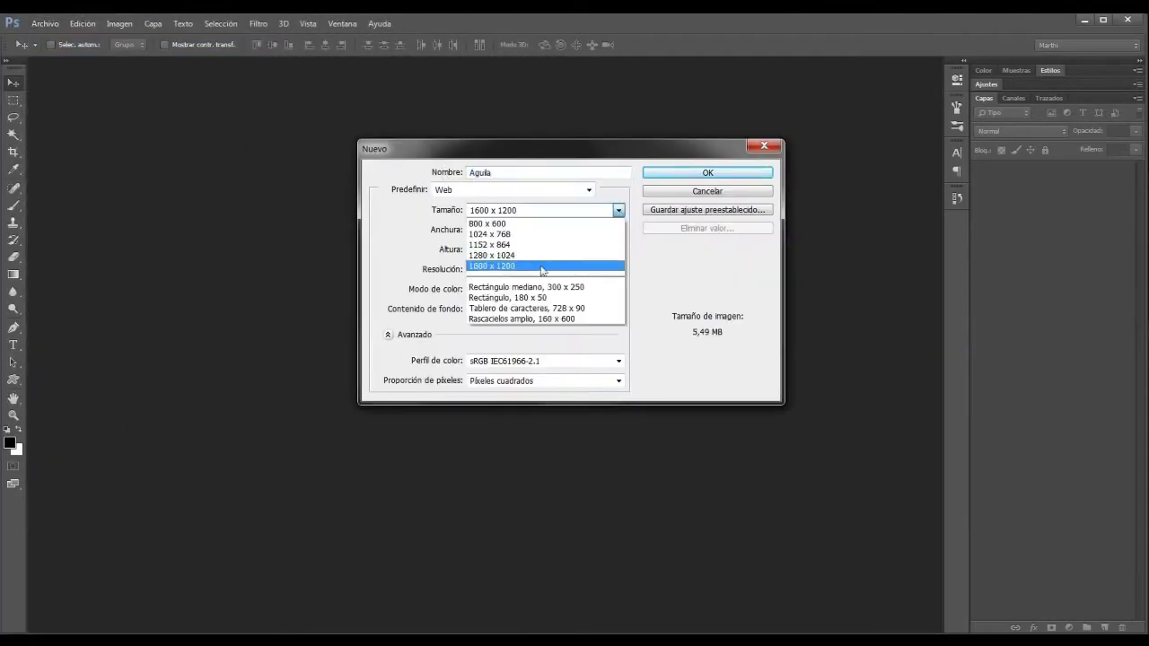
pyautogui.click(708, 170)
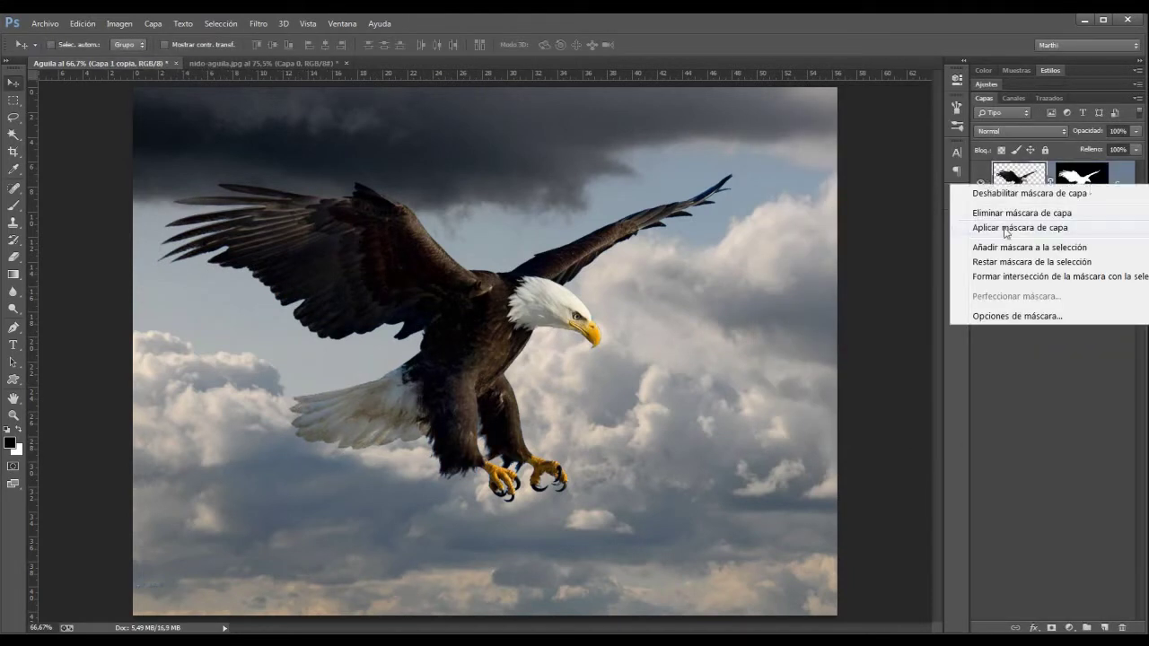
# Step: Refine the eagle selection's edges with Descontaminar colores turned on
pyautogui.keyDown('ctrl'); pyautogui.click(1010, 175); pyautogui.keyUp('ctrl')
pyautogui.click(220, 24)
pyautogui.click(260, 185)
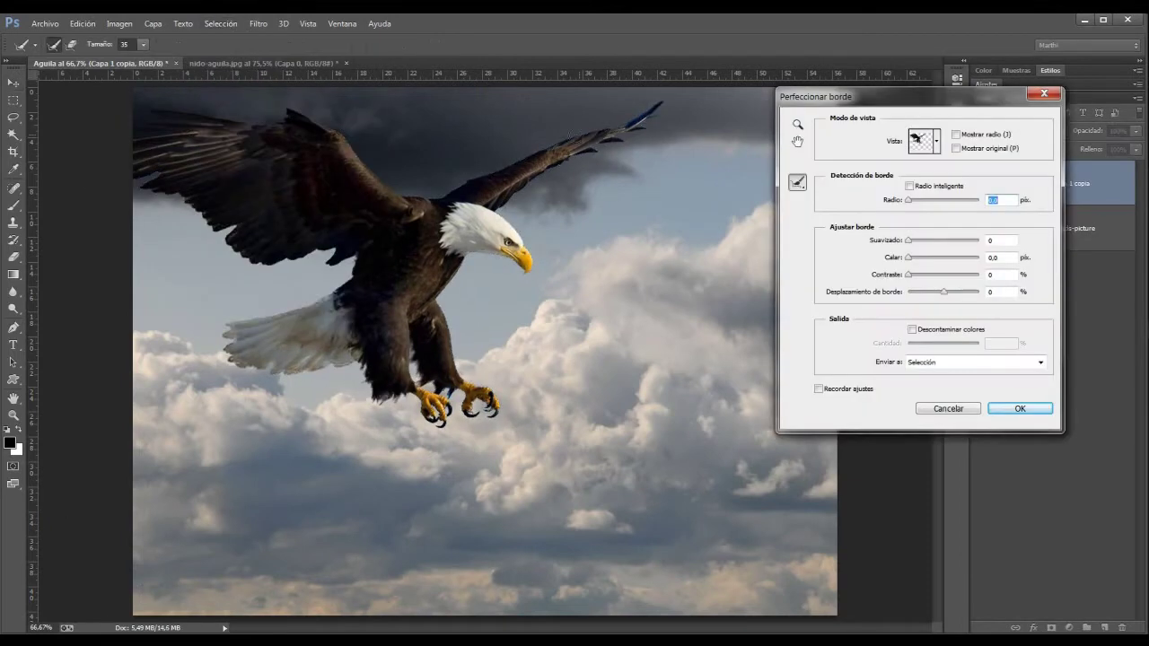
pyautogui.press('e')
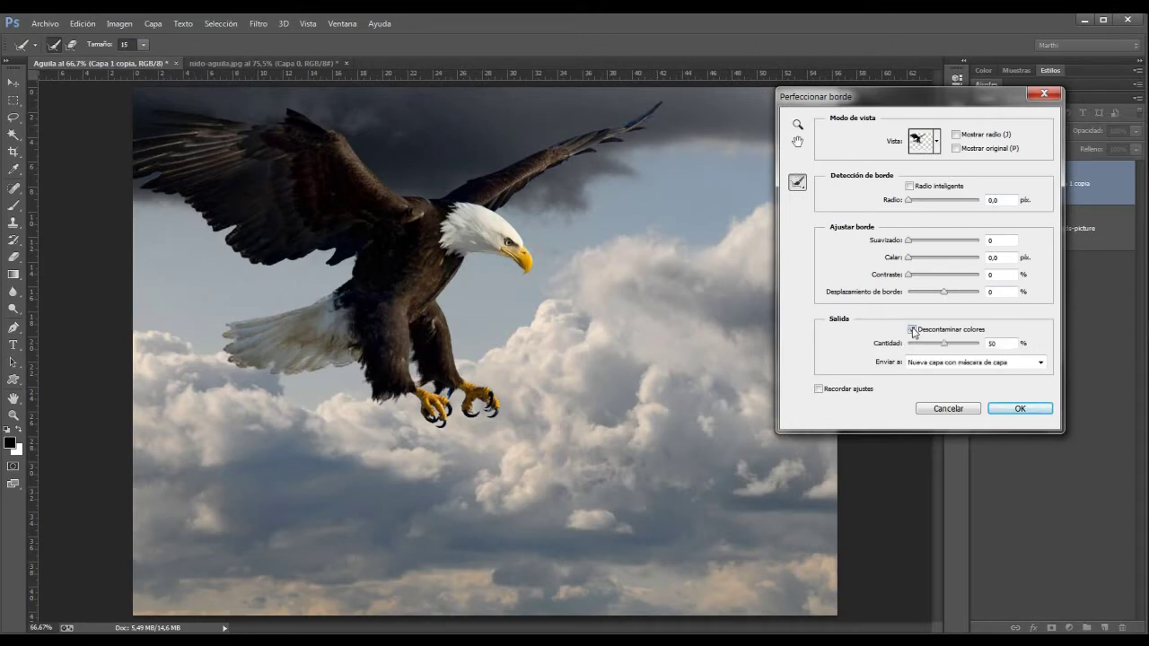
pyautogui.click(1020, 408)
# Step: Apply the eagle layer's mask permanently, then switch to the warrior image
pyautogui.rightClick(1077, 182)
pyautogui.click(1025, 224)
pyautogui.click(83, 23)
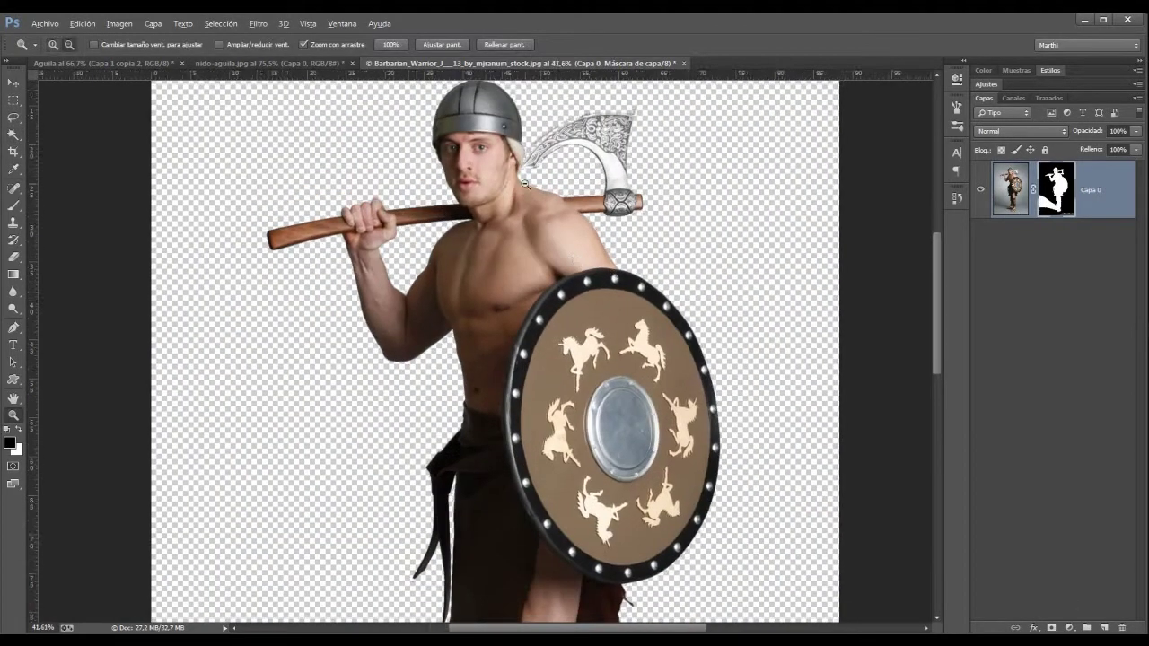
# Step: Paint the warrior's mask along the axe's upper edge with a 53 px brush
pyautogui.moveTo(525, 184); pyautogui.dragTo(575, 184)
pyautogui.press('b')
pyautogui.rightClick(507, 274)
pyautogui.press('Escape')
pyautogui.press('x')
pyautogui.rightClick(517, 200)
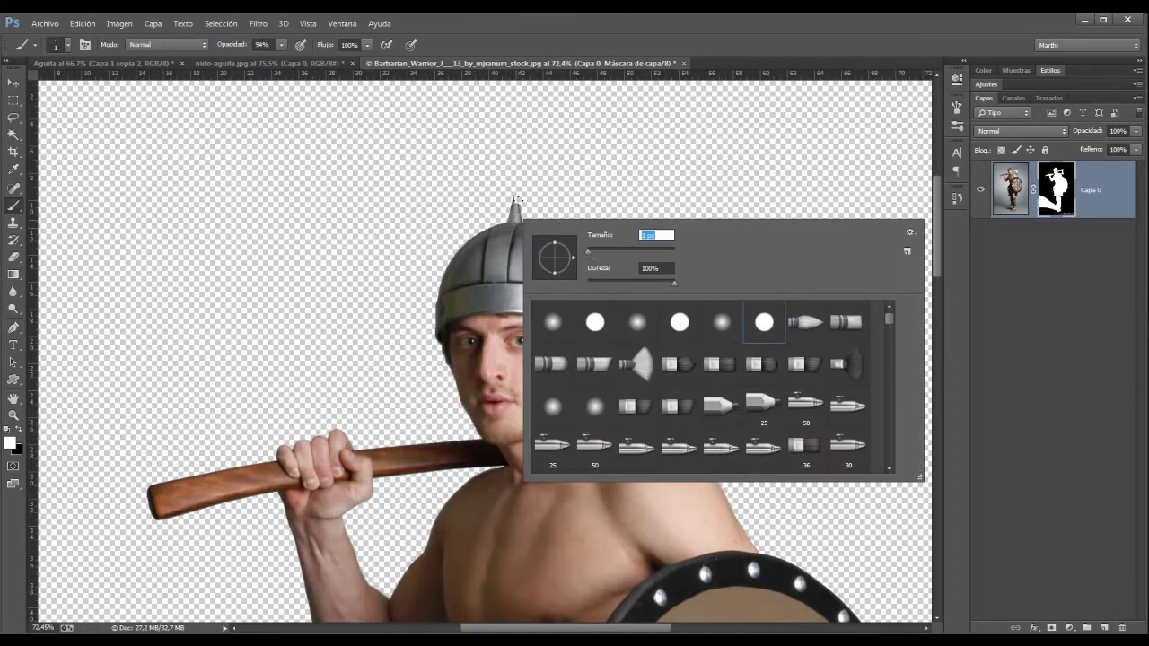
pyautogui.press('Escape')
pyautogui.press('x')
pyautogui.rightClick(516, 197)
pyautogui.press('Escape')
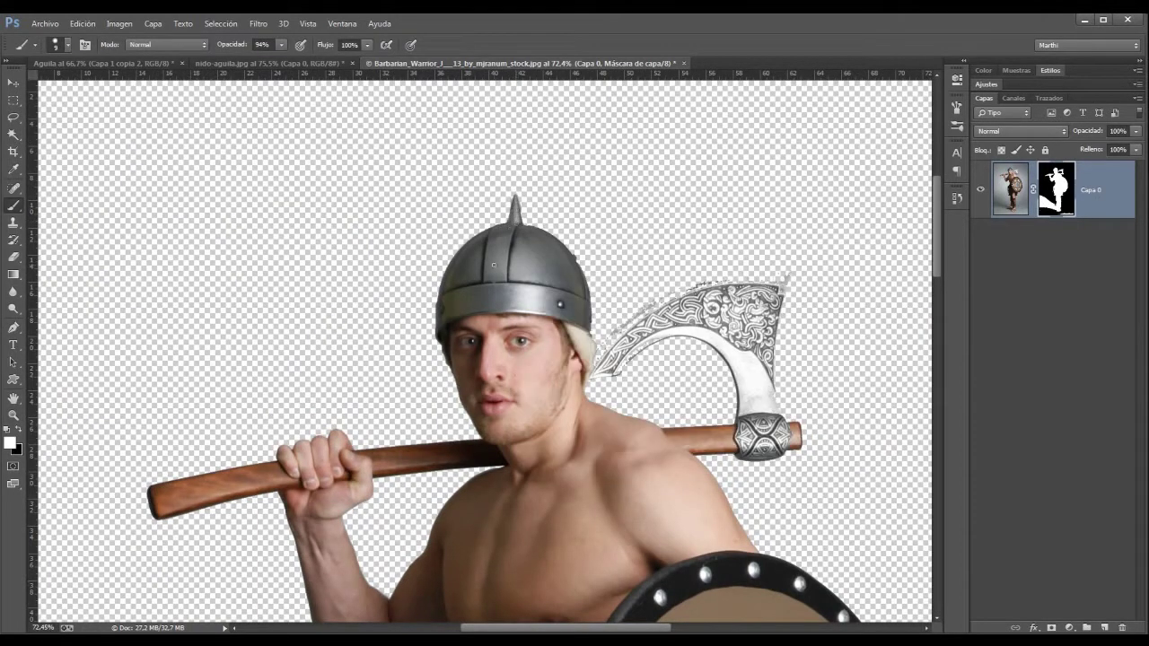
pyautogui.rightClick(705, 299)
pyautogui.press('Escape')
pyautogui.moveTo(777, 276); pyautogui.dragTo(646, 314)
# Step: Trace a Pen path over the axe blade, using History to restore the path
pyautogui.press('p')
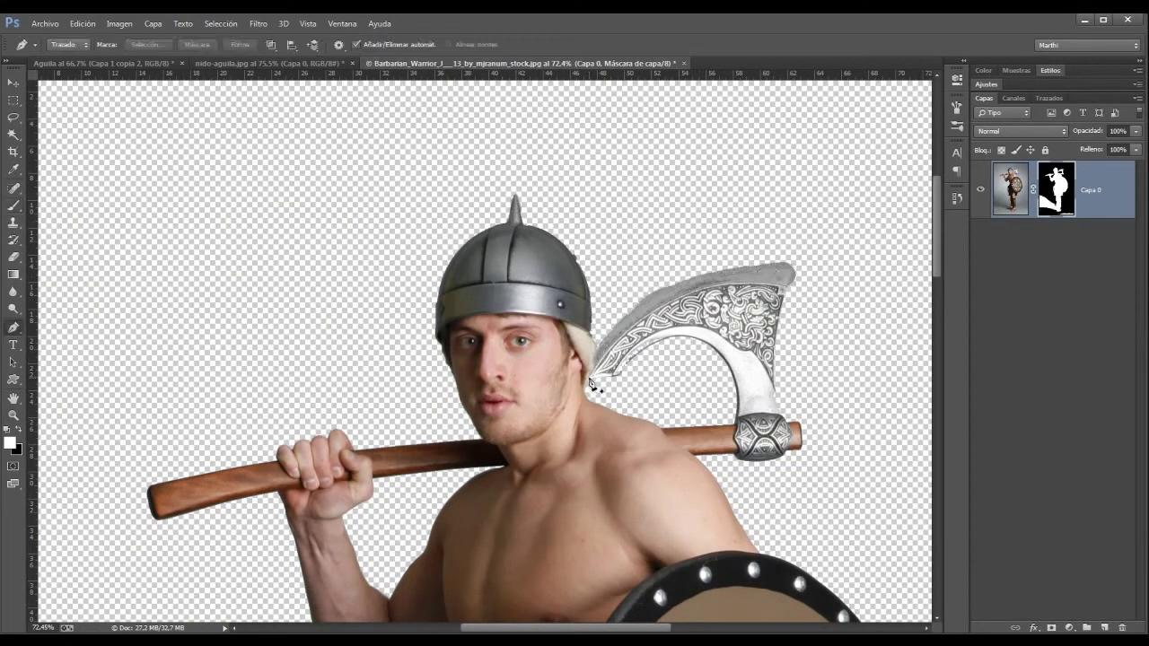
pyautogui.click(957, 199)
pyautogui.click(862, 441)
pyautogui.click(957, 199)
pyautogui.press('b')
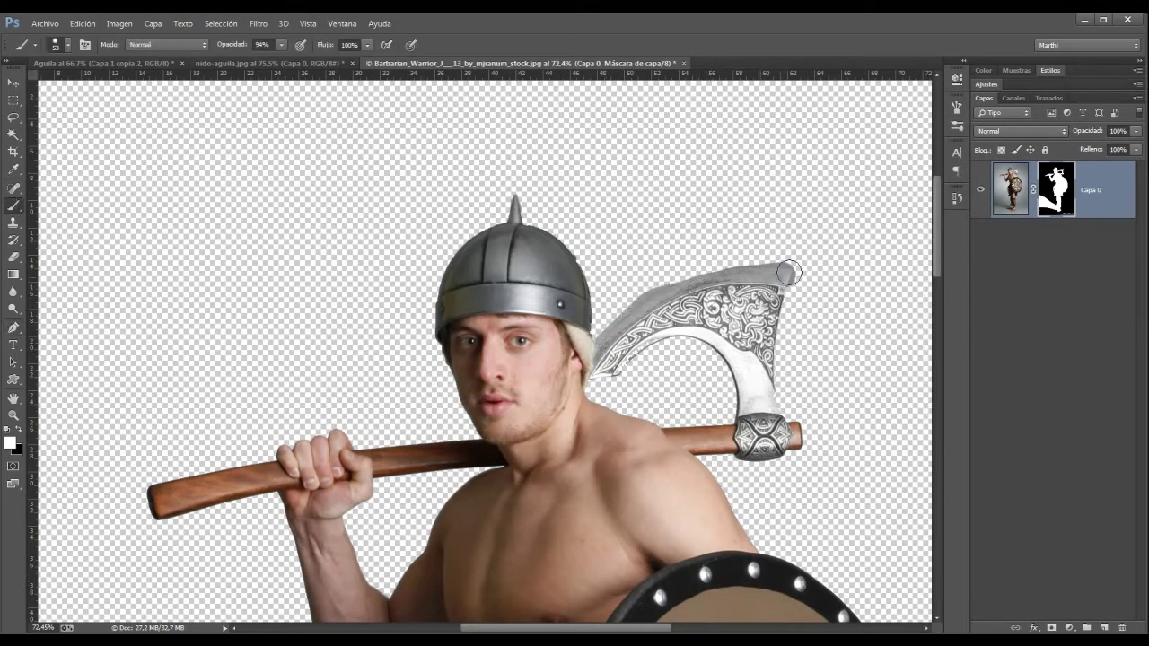
pyautogui.press('p')
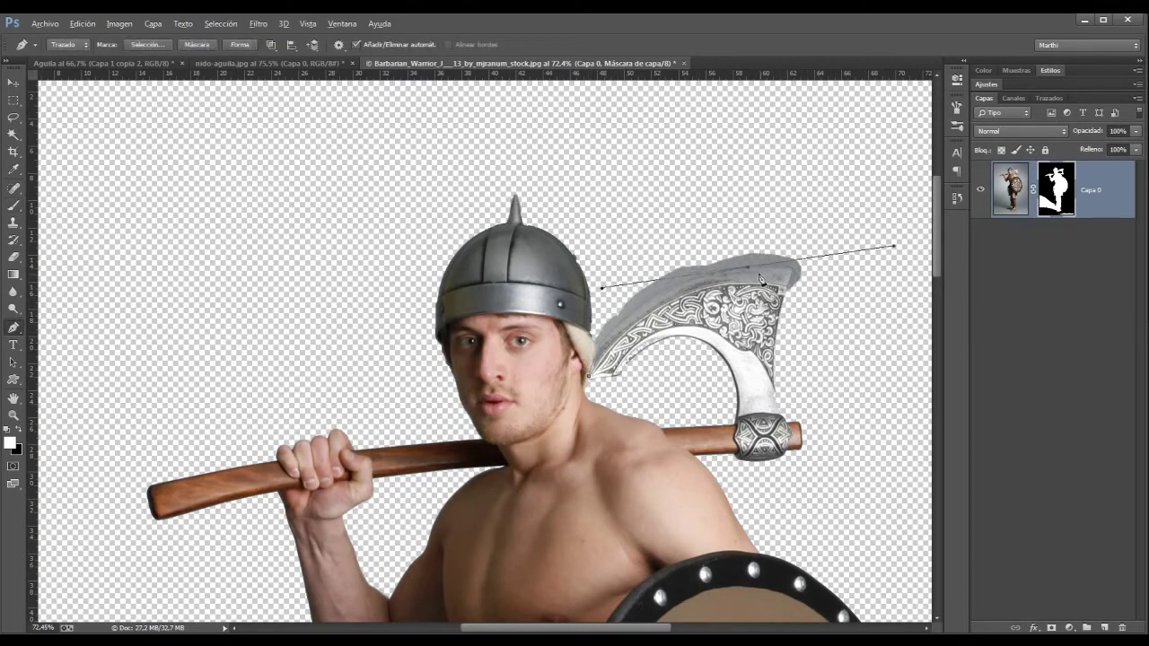
pyautogui.click(956, 199)
pyautogui.click(830, 461)
pyautogui.click(957, 199)
# Step: Fill the mask inside the path selection to hide the grey above the blade
pyautogui.click(603, 291)
pyautogui.hotkey('ctrl', 'Return')
pyautogui.hotkey('alt', 'BackSpace')
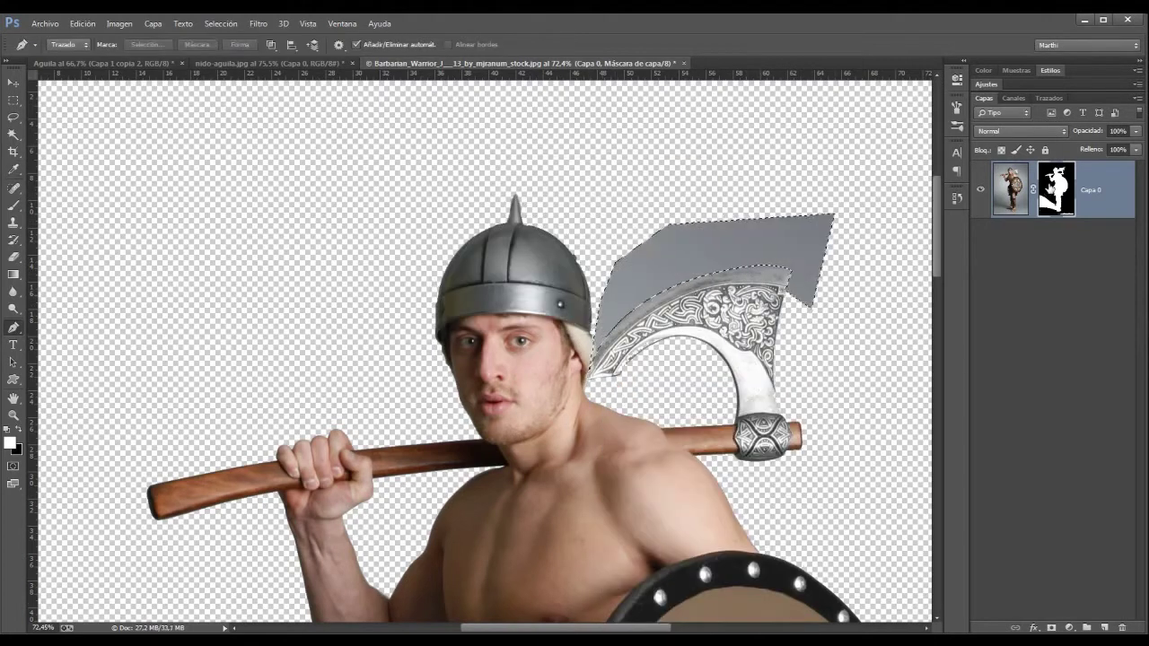
pyautogui.hotkey('alt', 'BackSpace')
pyautogui.hotkey('ctrl', 'd')
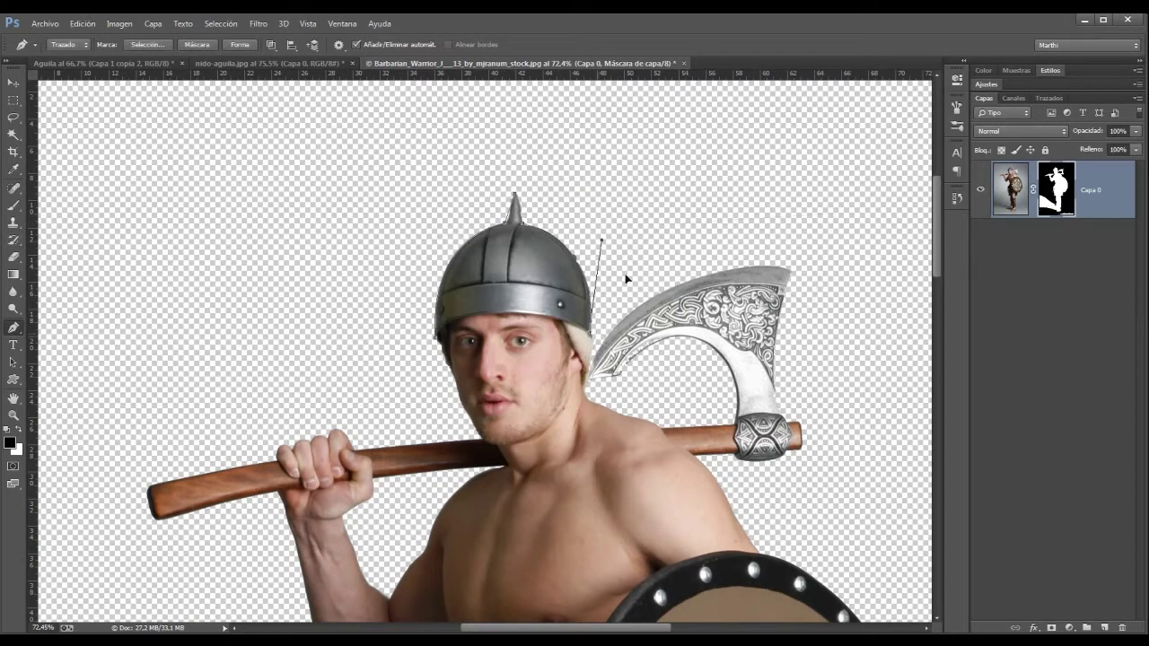
# Step: Apply the layer mask permanently to the warrior layer and fit the image
pyautogui.rightClick(432, 349)
pyautogui.press('z')
pyautogui.rightClick(1055, 188)
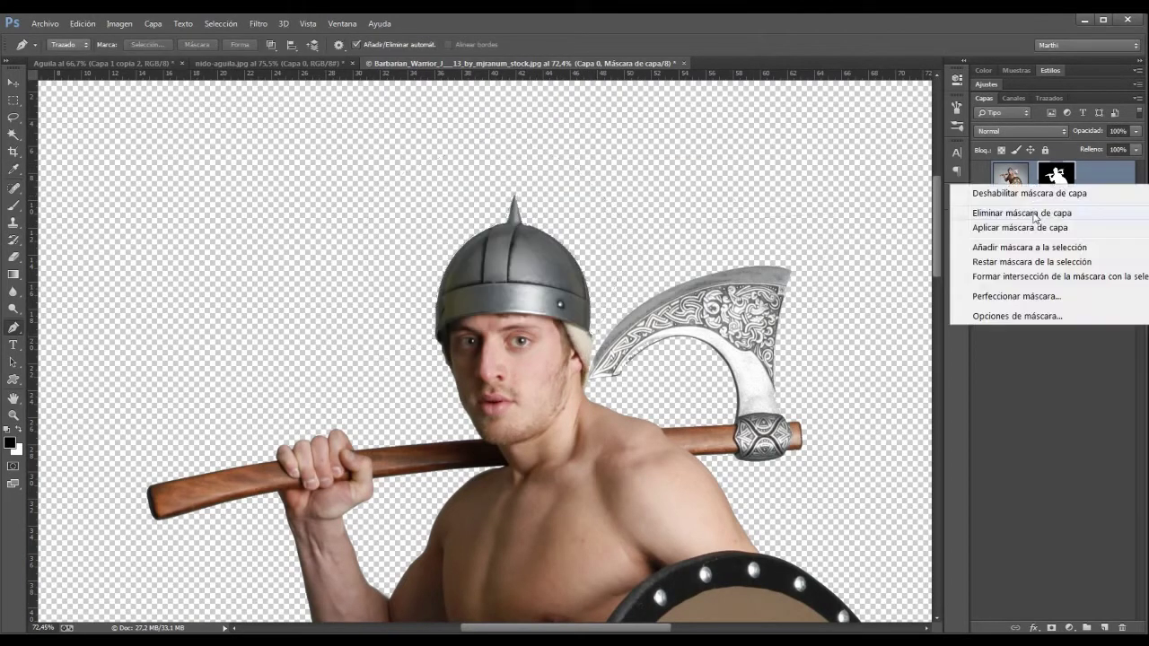
pyautogui.click(1012, 230)
pyautogui.hotkey('ctrl', '0')
# Step: Bring the warrior layer into Aguila and scale him down under the eagle
pyautogui.press('v')
pyautogui.moveTo(512, 449); pyautogui.dragTo(642, 404)
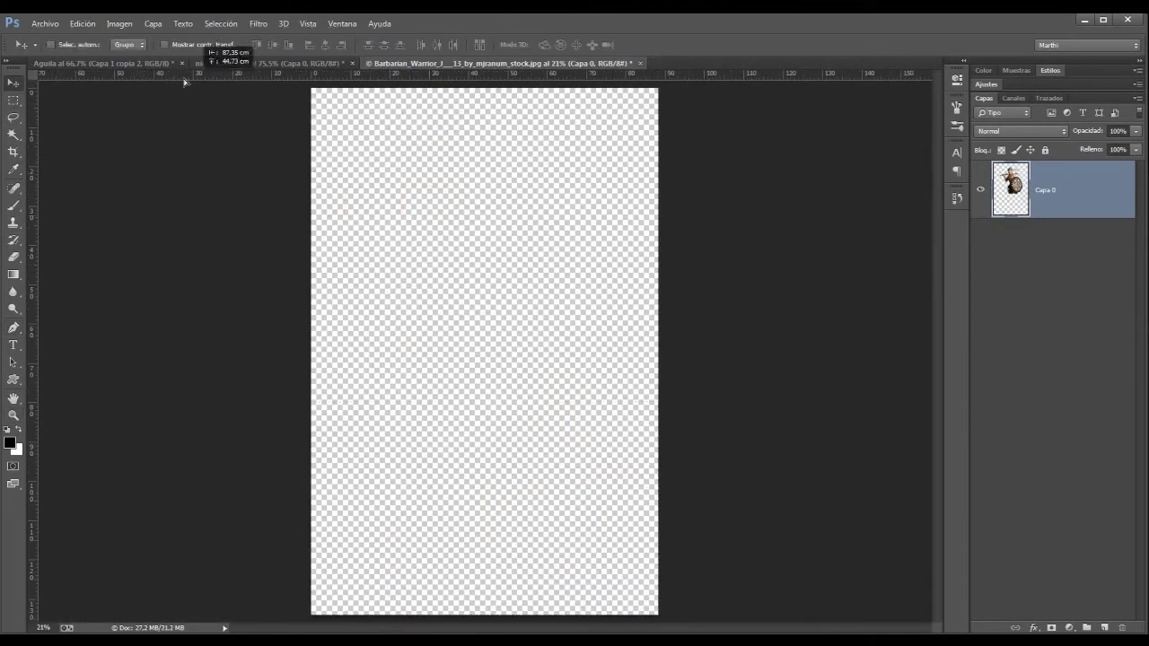
pyautogui.hotkey('ctrl', 't')
pyautogui.moveTo(135, 87); pyautogui.dragTo(198, 185)
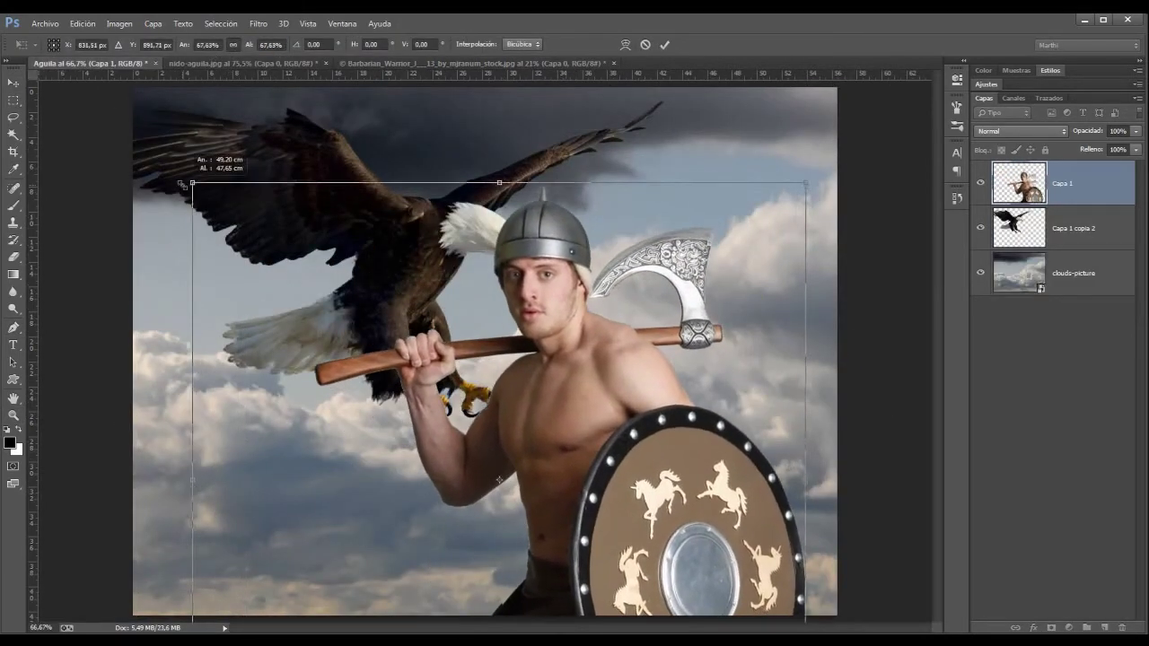
pyautogui.press('Return')
# Step: Put the warrior behind the eagle so the eagle grips the axe handle
pyautogui.moveTo(1089, 180); pyautogui.dragTo(1089, 236)
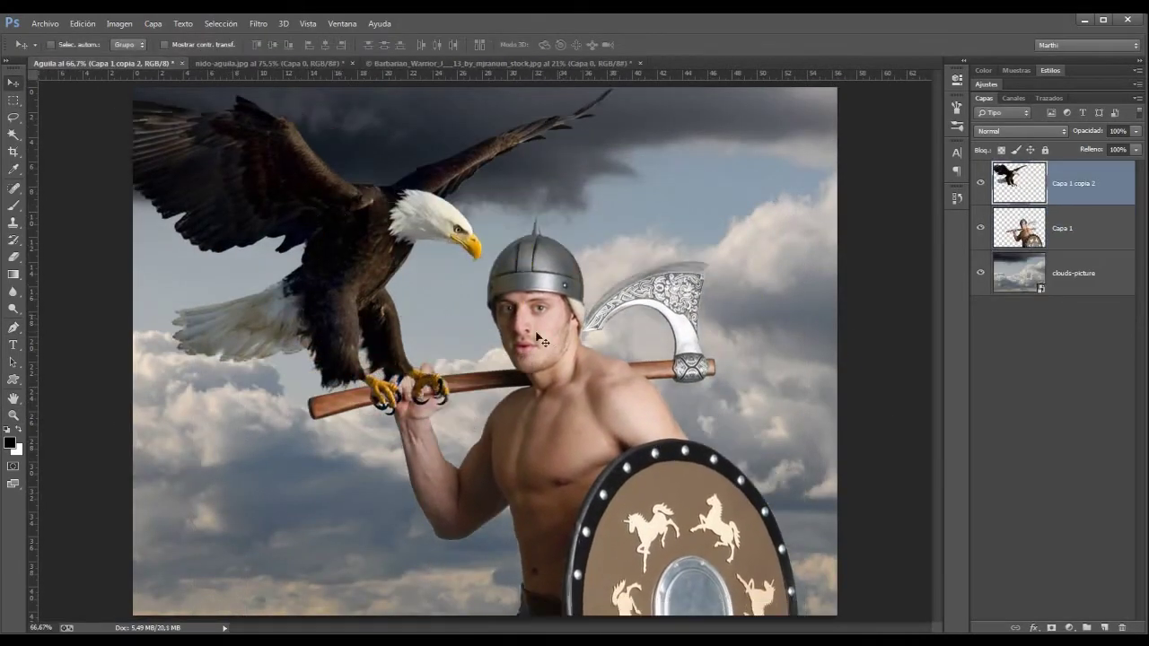
pyautogui.moveTo(625, 430)
pyautogui.mouseDown()
pyautogui.moveTo(639, 437)
pyautogui.moveTo(646, 426)
pyautogui.mouseUp()
pyautogui.click(980, 183)
# Step: Invert the selection and switch to the Eraser
pyautogui.press('z')
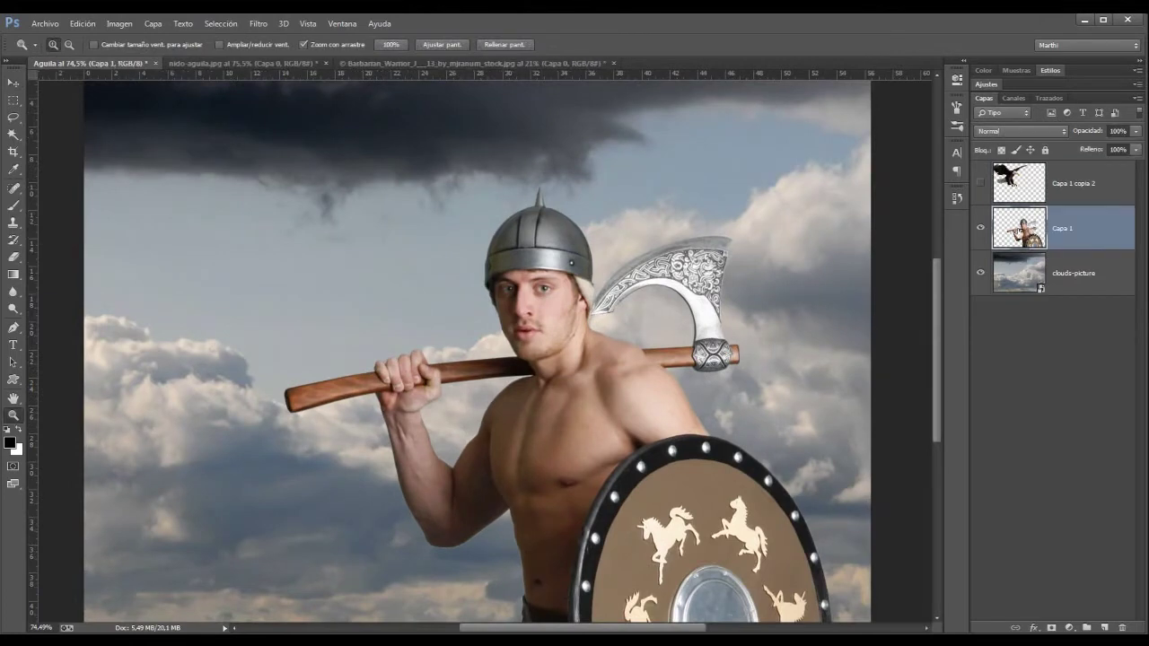
pyautogui.click(221, 23)
pyautogui.click(233, 79)
pyautogui.press('e')
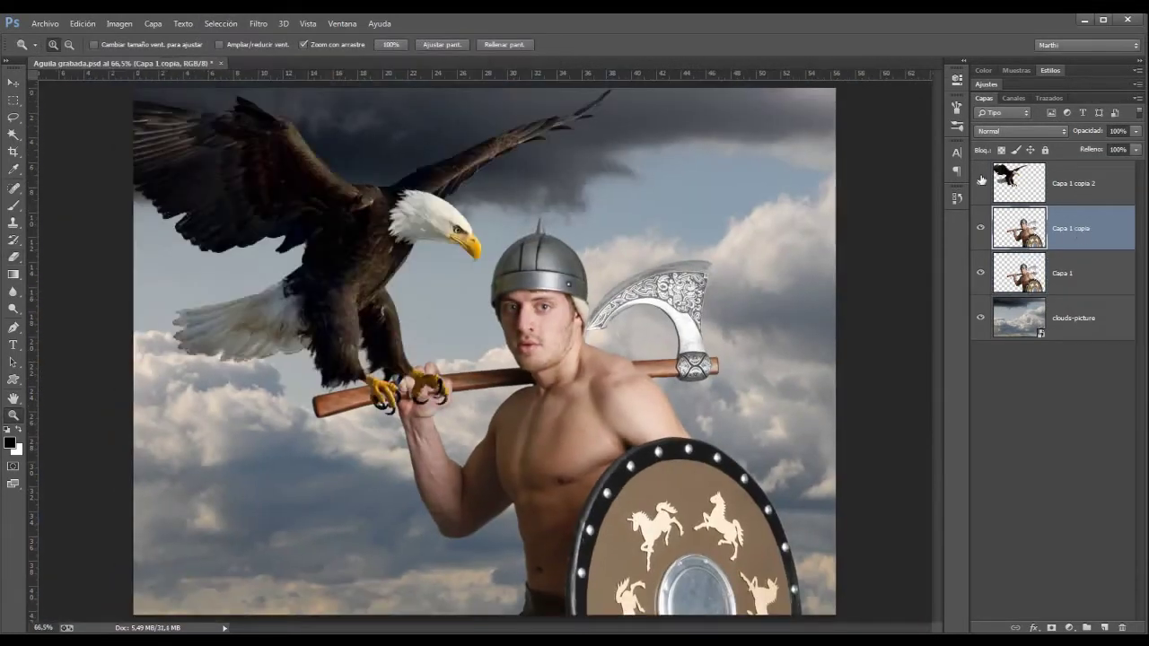
# Step: Puppet-warp the warrior copy, bending the axe head up and stretching the handle left
pyautogui.click(982, 181)
pyautogui.moveTo(574, 397); pyautogui.dragTo(598, 398)
pyautogui.click(83, 24)
pyautogui.click(179, 277)
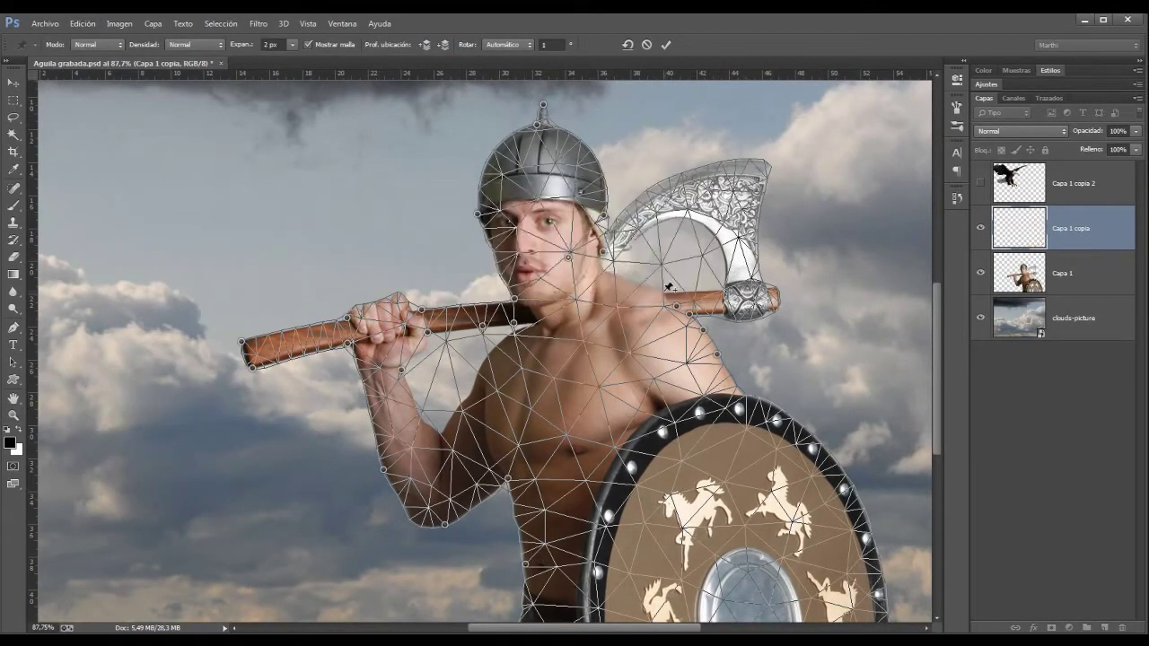
pyautogui.click(728, 294)
pyautogui.moveTo(728, 294)
pyautogui.mouseDown()
pyautogui.moveTo(741, 313)
pyautogui.moveTo(793, 309)
pyautogui.mouseUp()
pyautogui.moveTo(242, 342)
pyautogui.mouseDown()
pyautogui.moveTo(205, 334)
pyautogui.moveTo(134, 363)
pyautogui.moveTo(138, 341)
pyautogui.mouseUp()
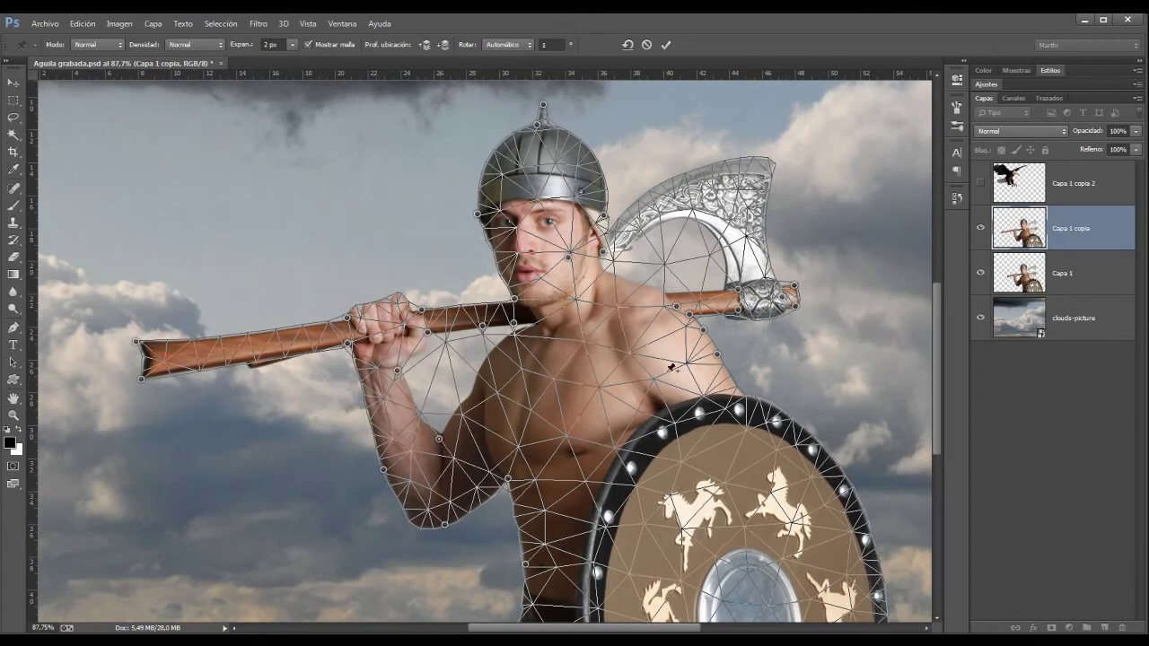
# Step: Warp the shield outward with chest pins, commit, and hide the original Capa 1
pyautogui.moveTo(790, 436); pyautogui.dragTo(804, 424)
pyautogui.click(482, 388)
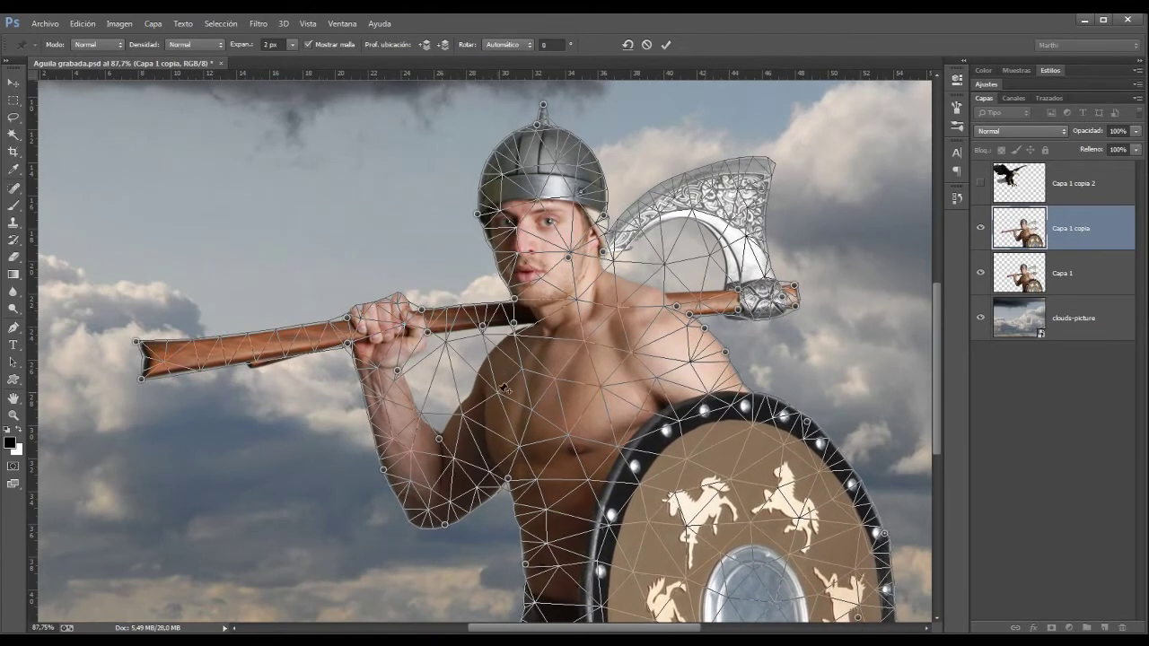
pyautogui.moveTo(519, 370); pyautogui.dragTo(522, 364)
pyautogui.click(516, 319)
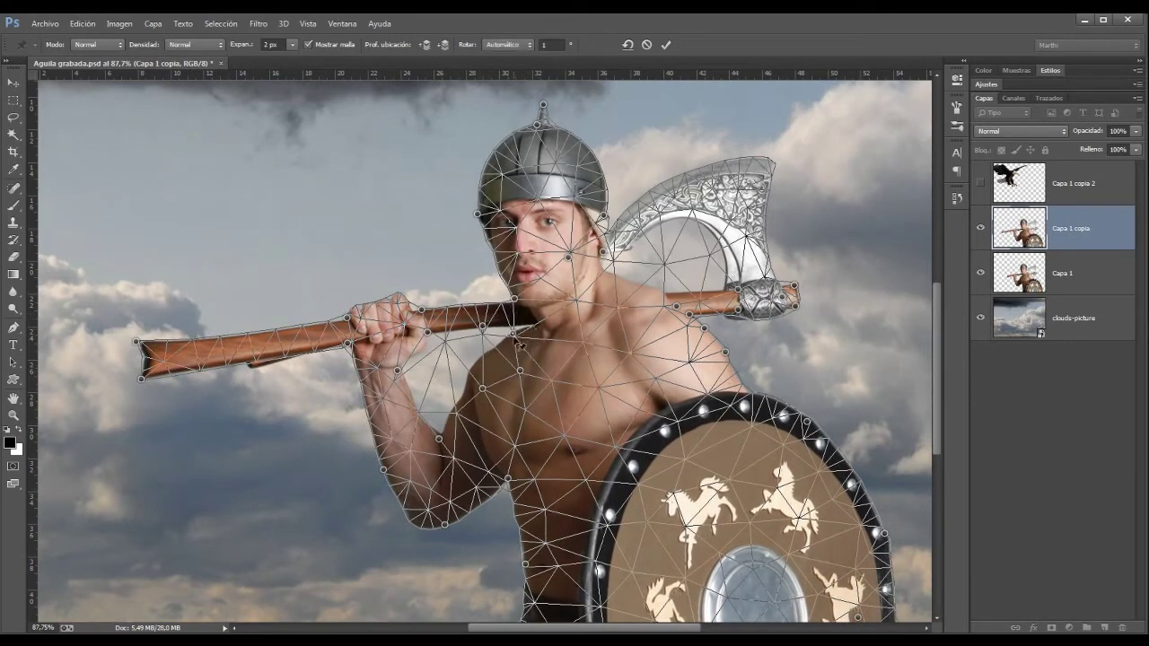
pyautogui.press('Return')
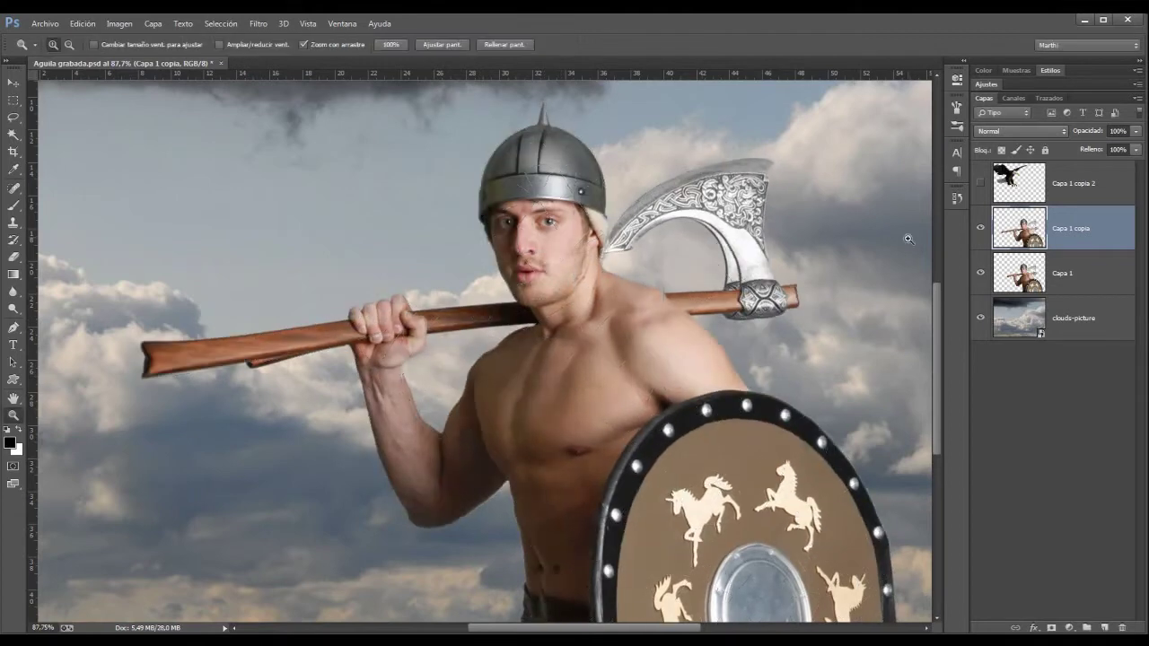
pyautogui.click(980, 273)
pyautogui.click(446, 45)
# Step: Blur the outlined area around the torso and shield with Filtro > Desenfocar
pyautogui.press('m')
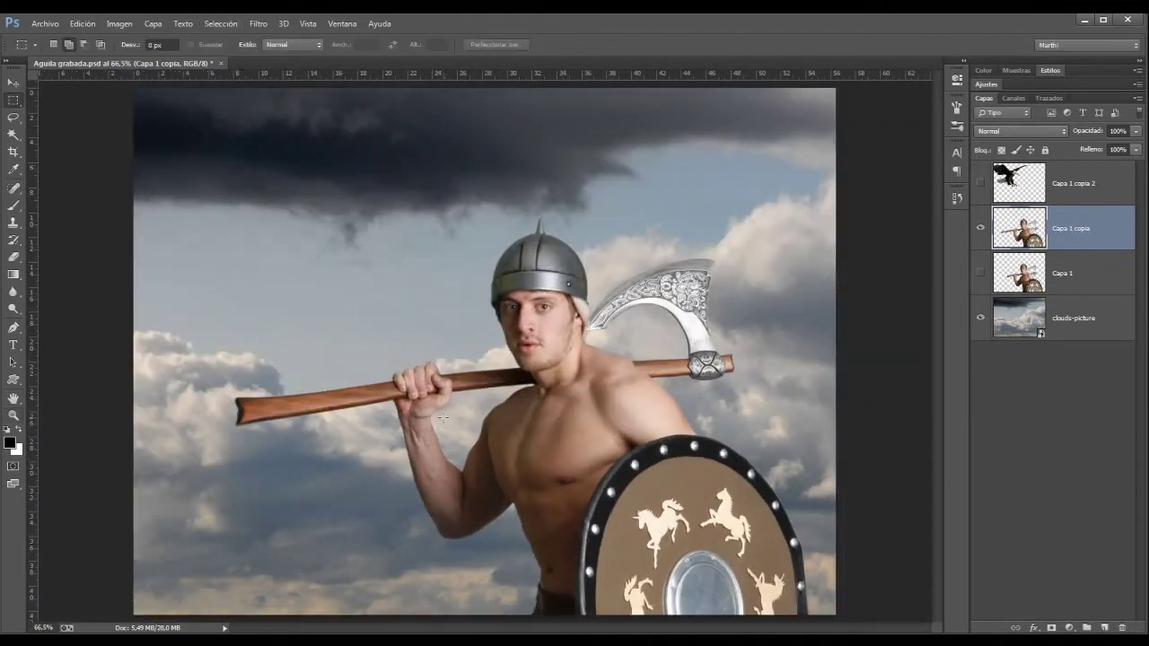
pyautogui.click(258, 23)
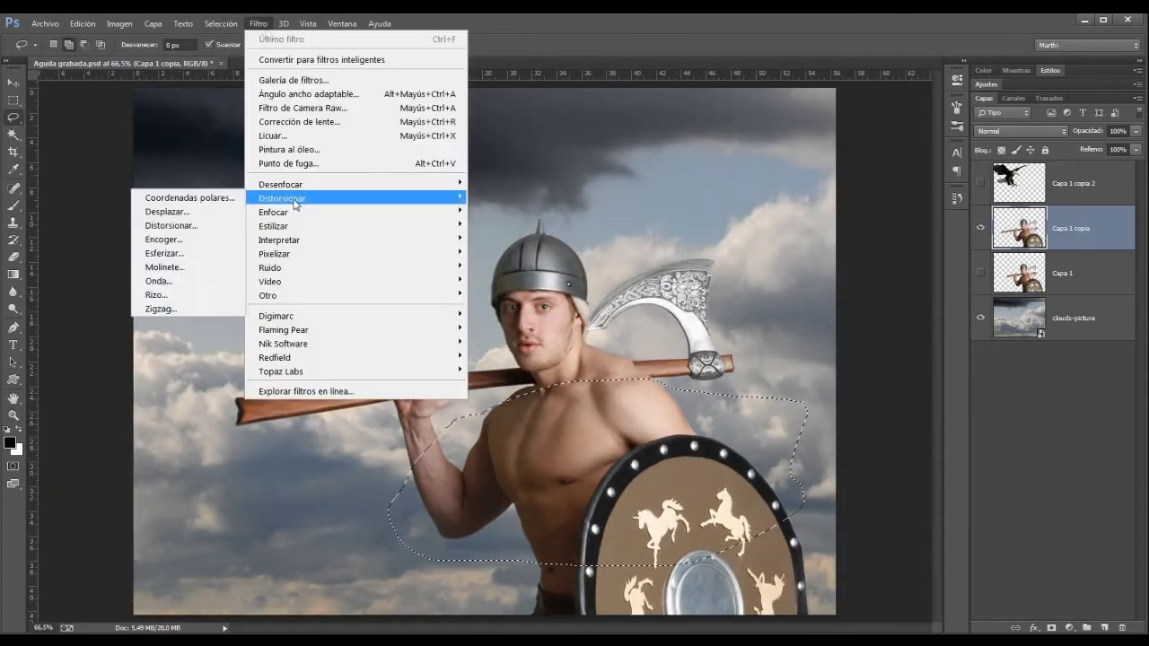
pyautogui.click(207, 296)
pyautogui.click(903, 171)
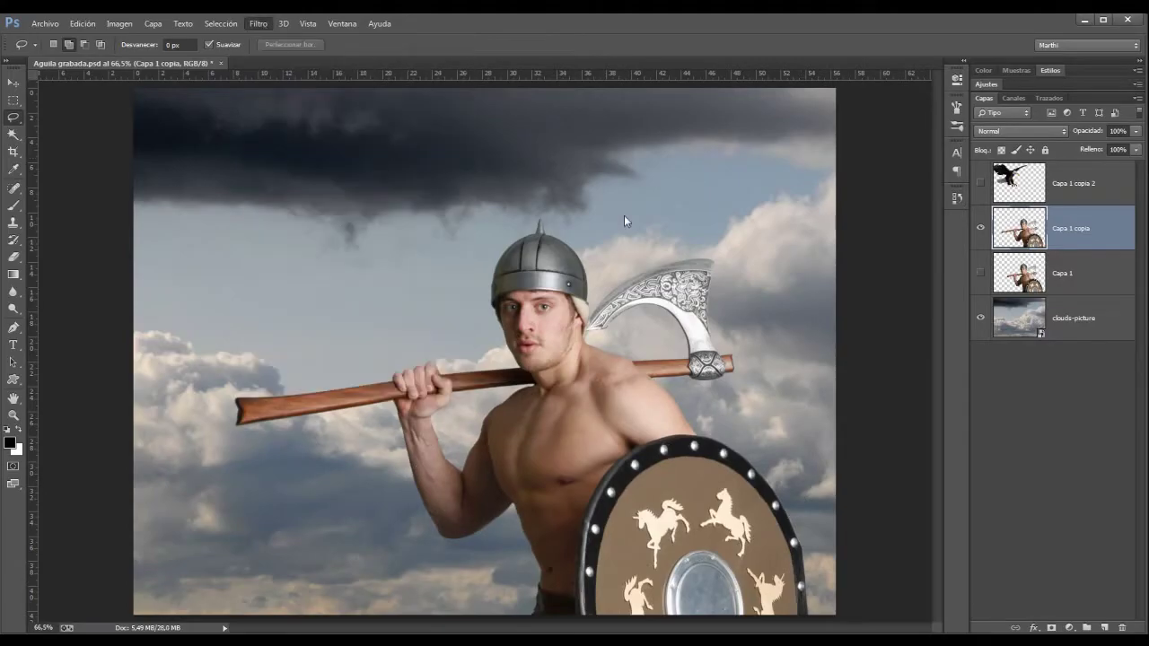
# Step: Apply a Liquify (Licuar) distortion to the warrior's torso
pyautogui.hotkey('shift', 'ctrl', 'x')
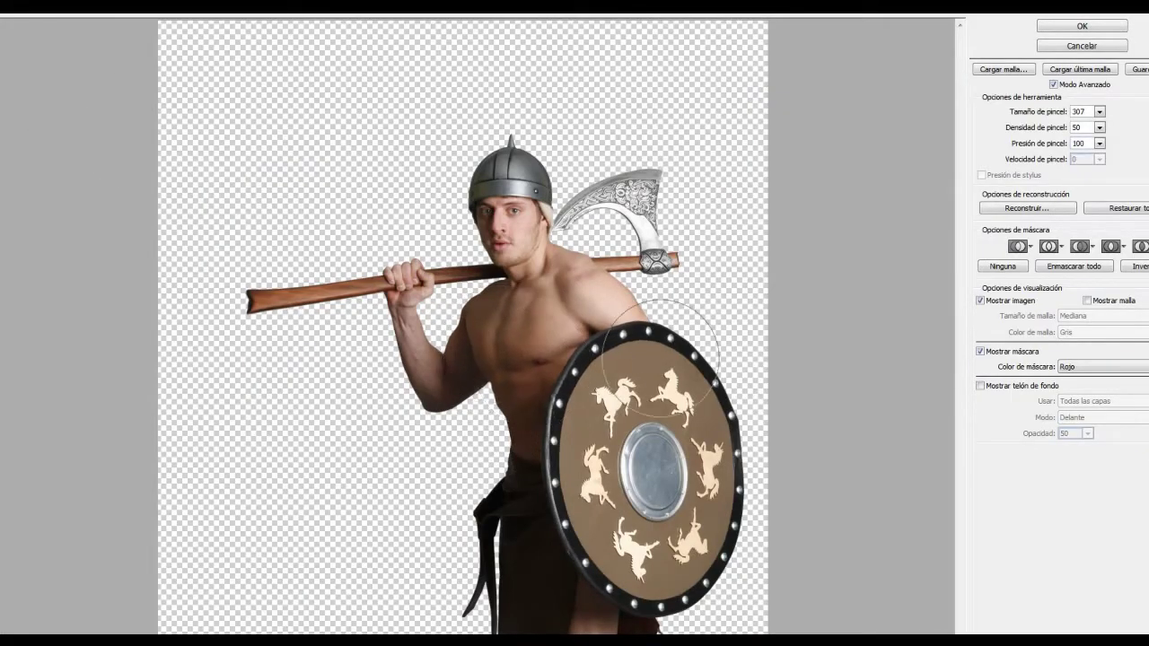
pyautogui.click(1082, 26)
pyautogui.moveTo(557, 423)
pyautogui.mouseDown()
pyautogui.moveTo(610, 424)
pyautogui.moveTo(520, 422)
pyautogui.mouseUp()
# Step: Shift the lassoed axe head further to the right
pyautogui.press('l')
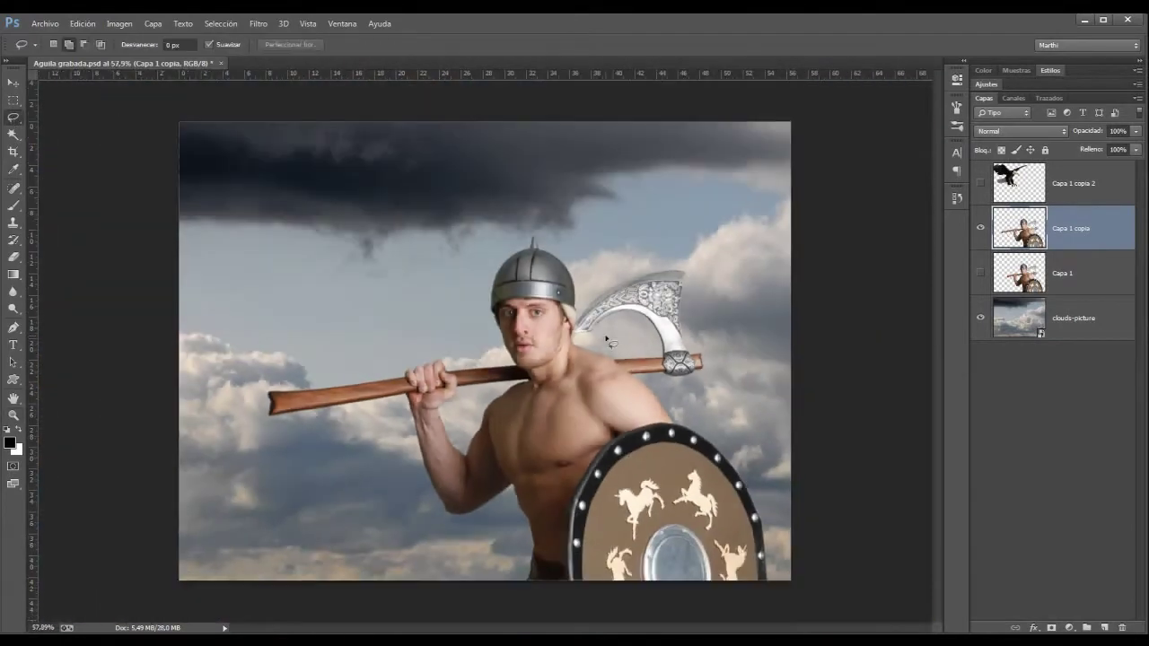
pyautogui.press('v')
pyautogui.moveTo(728, 378)
pyautogui.mouseDown()
pyautogui.moveTo(660, 377)
pyautogui.moveTo(765, 363)
pyautogui.mouseUp()
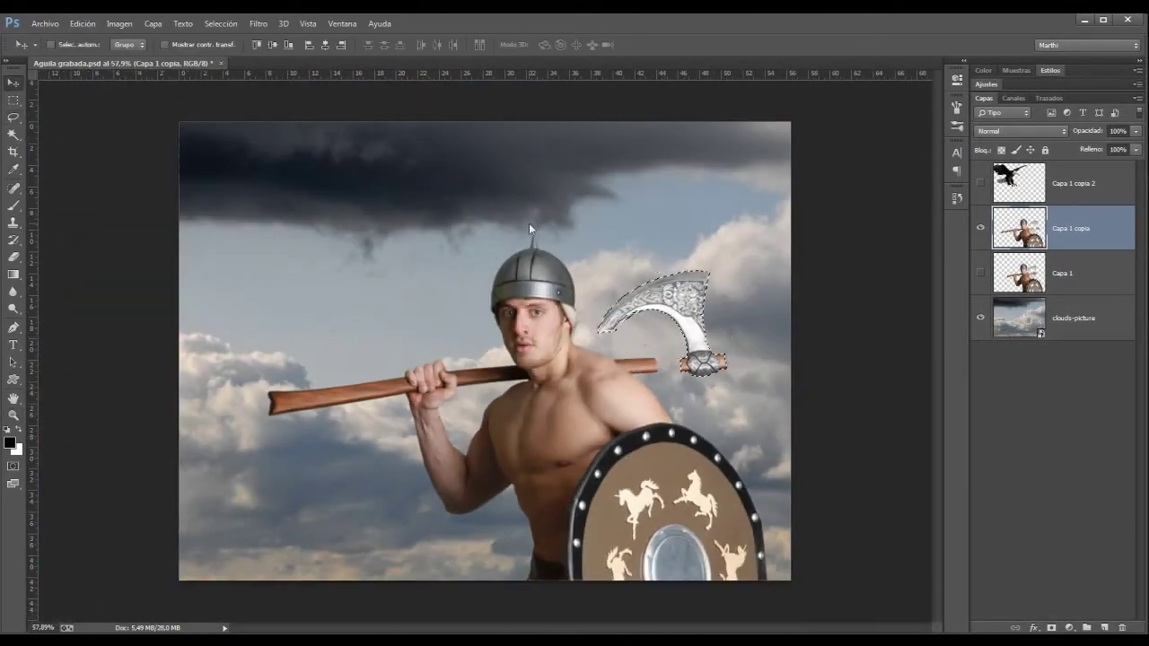
pyautogui.scroll(3, 769, 366)
# Step: Trace the handle gap as a Pen selection and fill it with Clone Stamp wood
pyautogui.press('p')
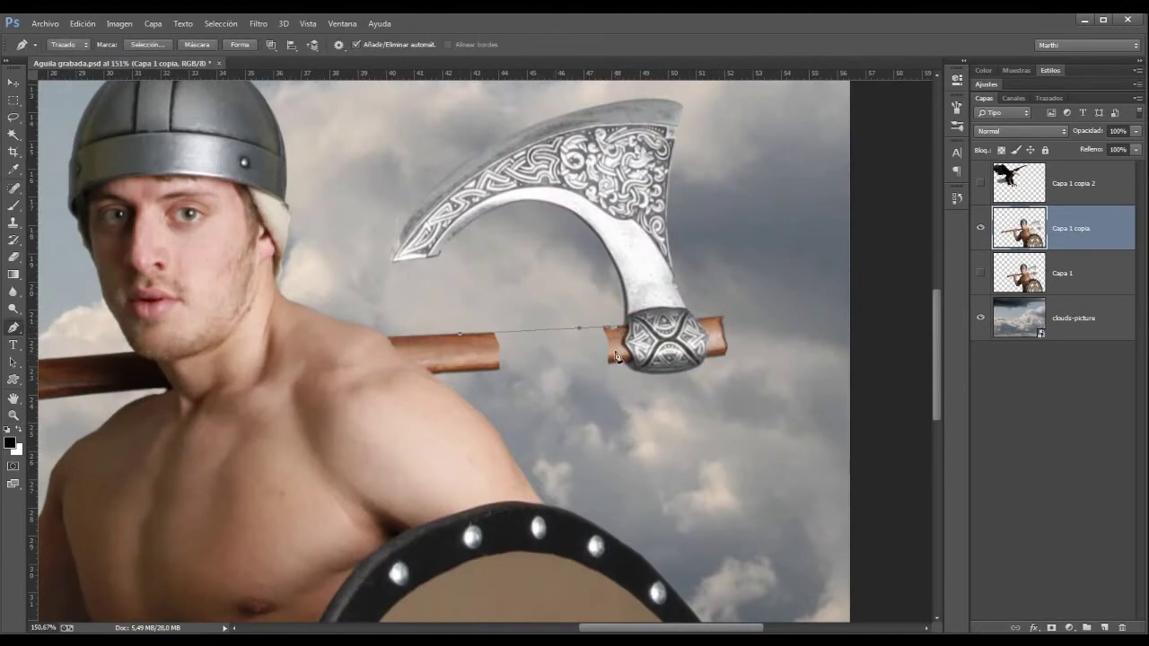
pyautogui.hotkey('ctrl', 'Return')
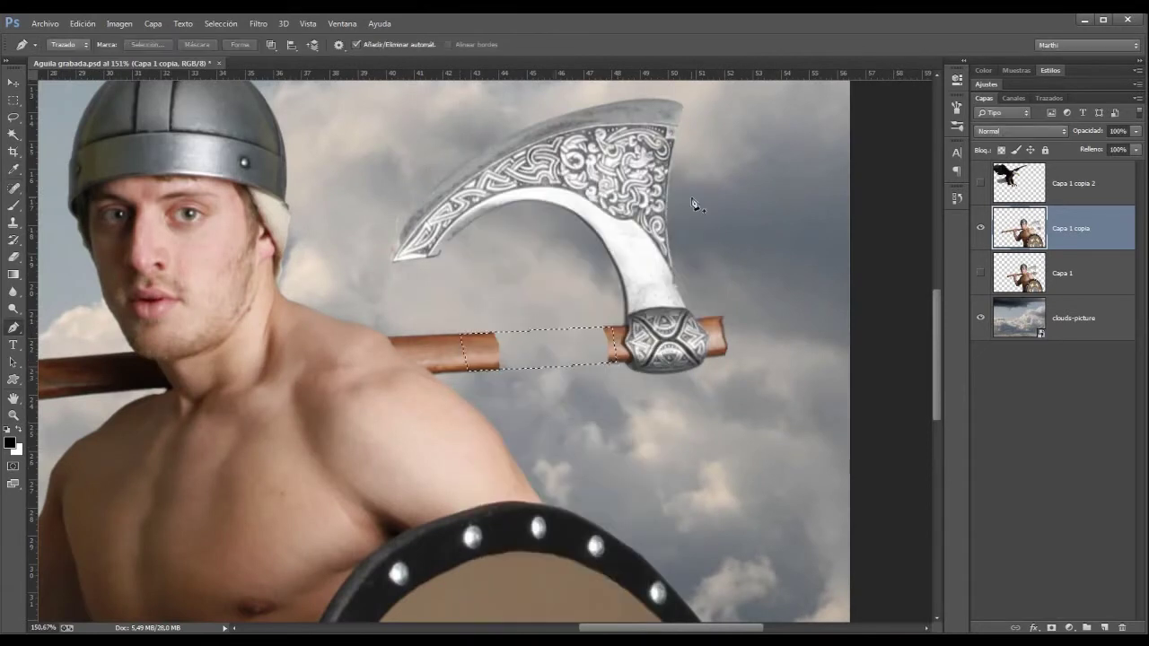
pyautogui.press('s')
pyautogui.rightClick(461, 339)
pyautogui.press('Escape')
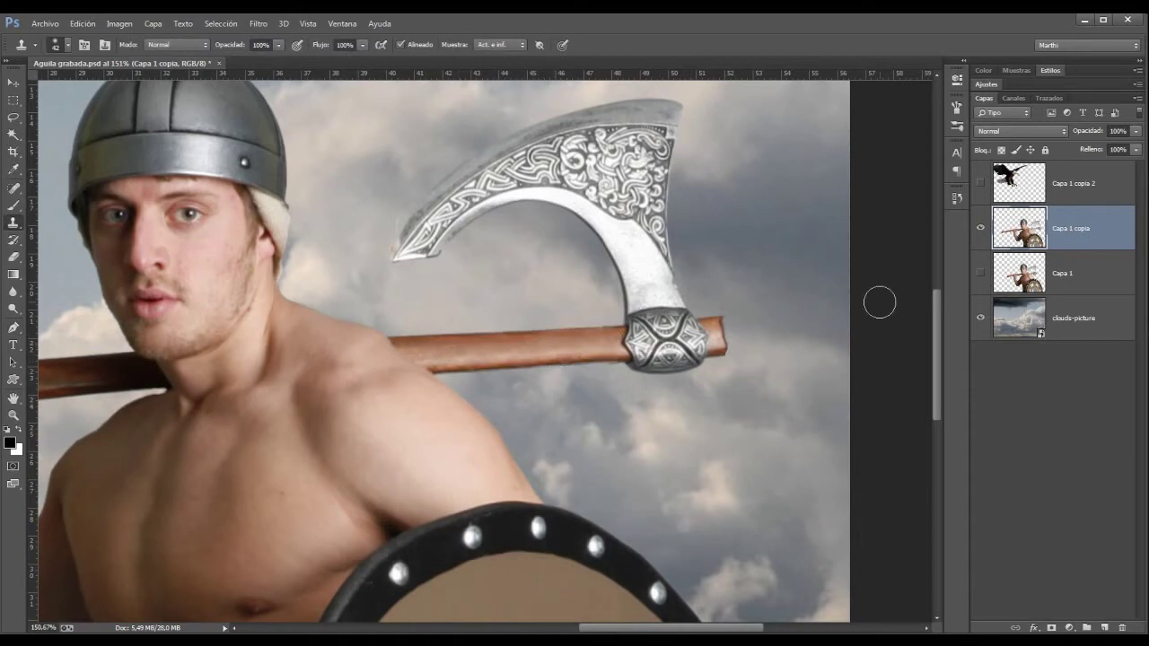
pyautogui.press('p')
pyautogui.rightClick(629, 370)
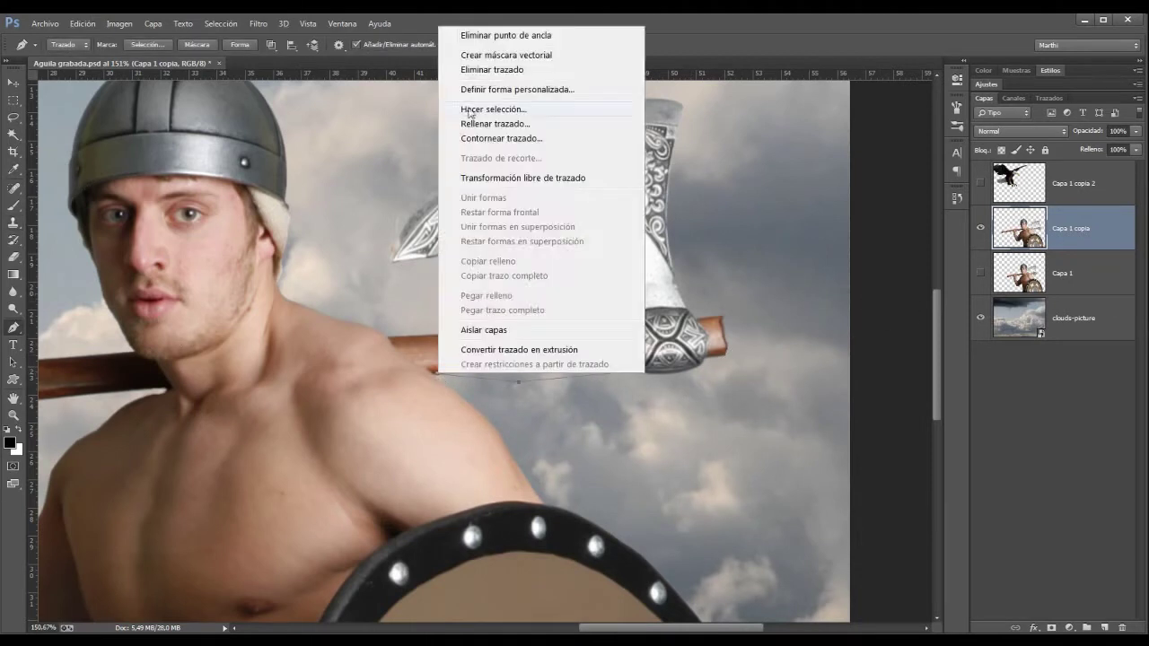
pyautogui.click(503, 69)
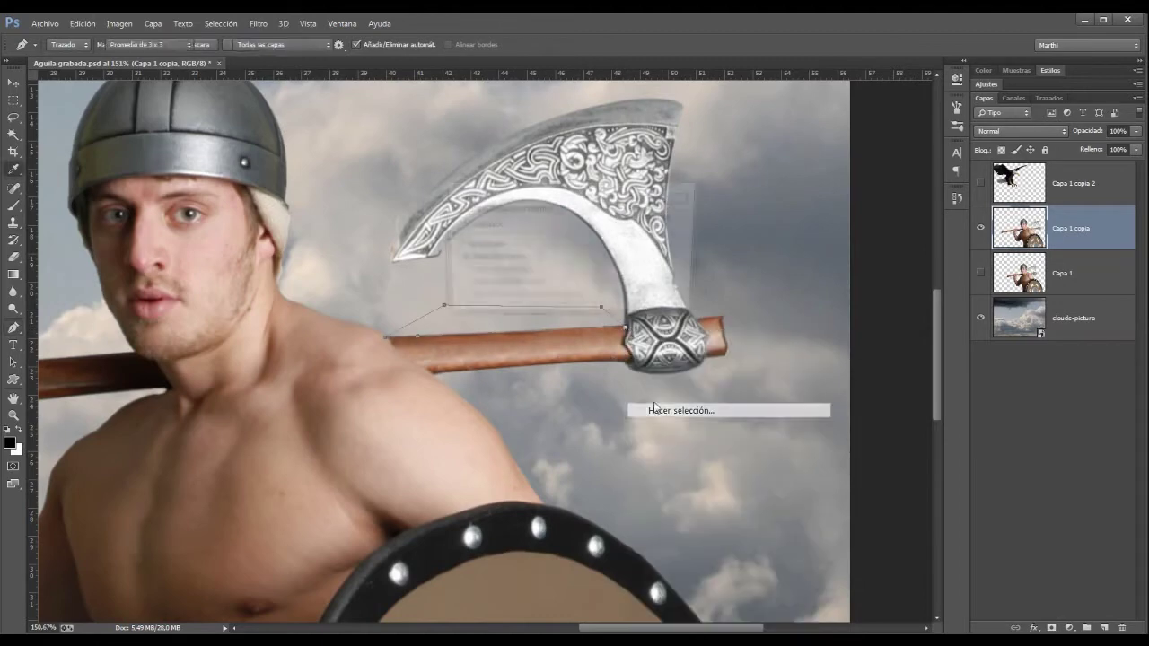
pyautogui.press('z')
pyautogui.hotkey('ctrl', '0')
# Step: Clone brown wood over the shield's horse and unicorn emblems around the boss
pyautogui.click(578, 511)
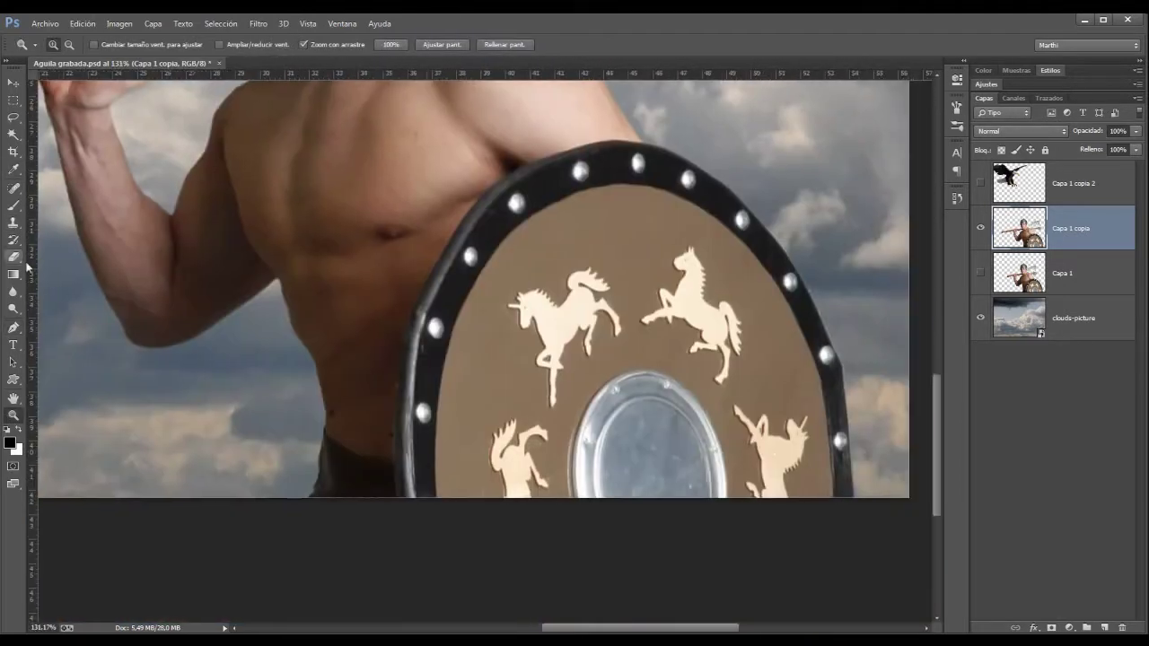
pyautogui.press('s')
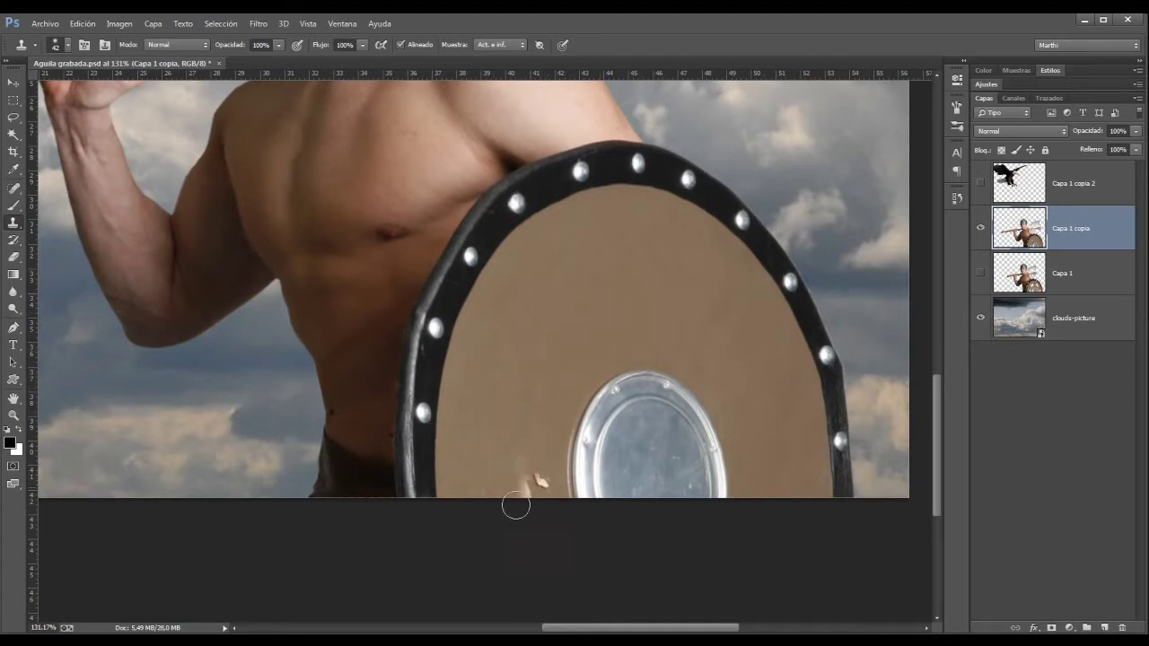
pyautogui.click(13, 415)
pyautogui.click(440, 45)
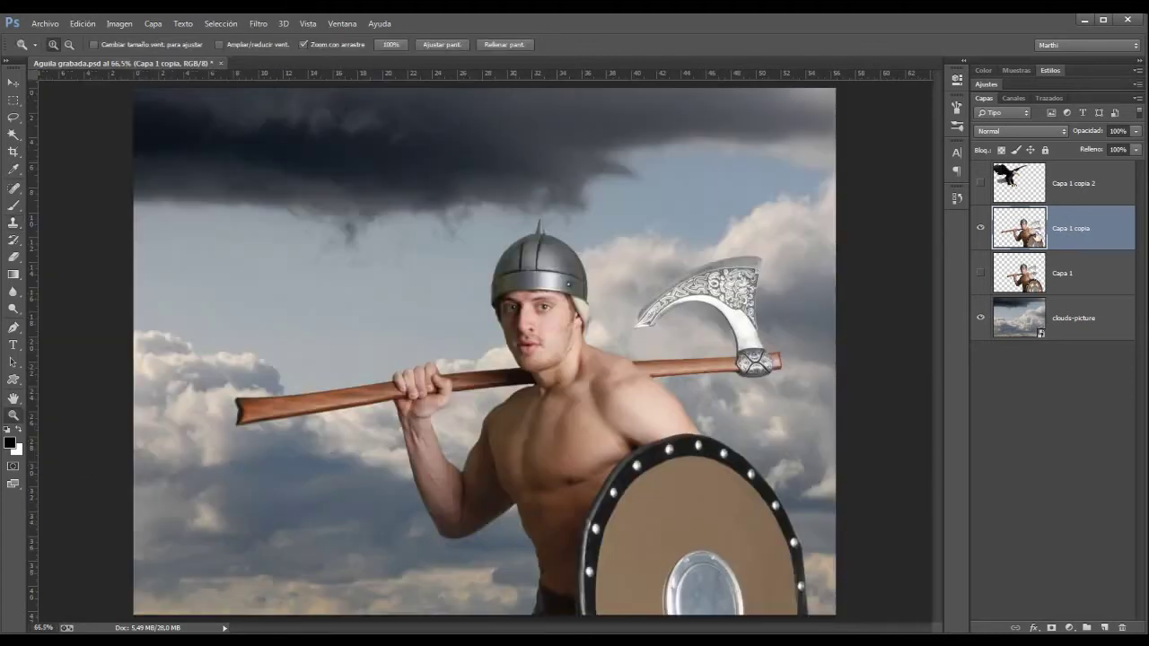
# Step: Add a new layer and choose the tribal brush preset 309
pyautogui.click(1105, 627)
pyautogui.press('b')
pyautogui.click(55, 45)
pyautogui.scroll(-3, 368, 256)
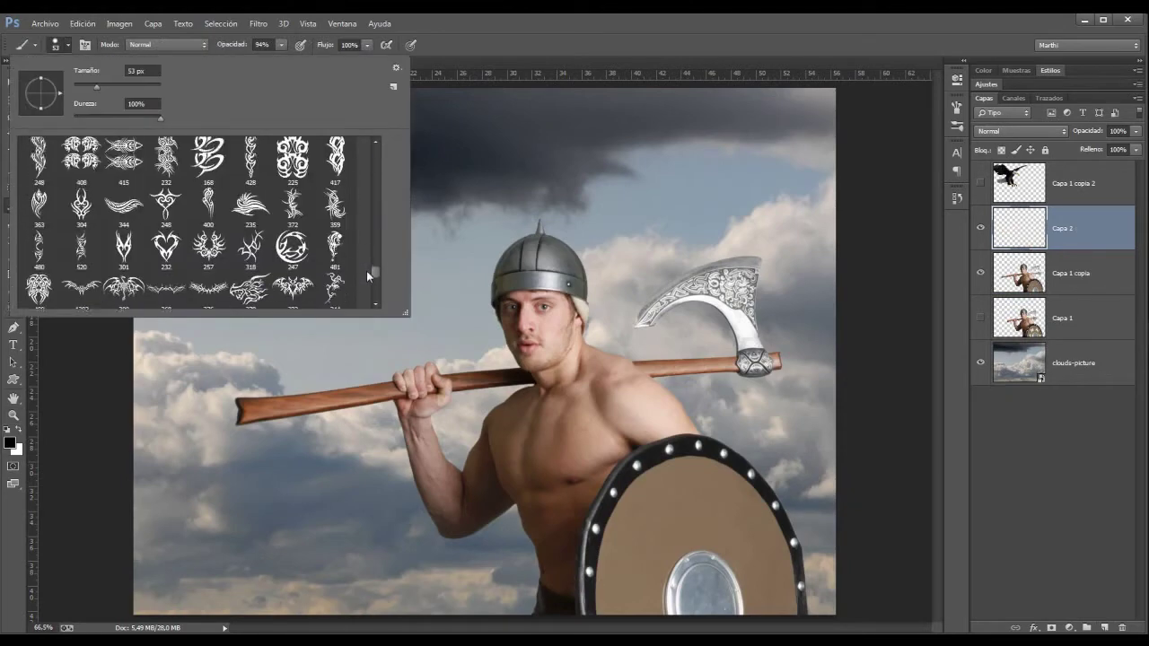
pyautogui.scroll(-3, 367, 269)
pyautogui.scroll(2, 365, 265)
pyautogui.scroll(2, 364, 248)
pyautogui.scroll(2, 365, 248)
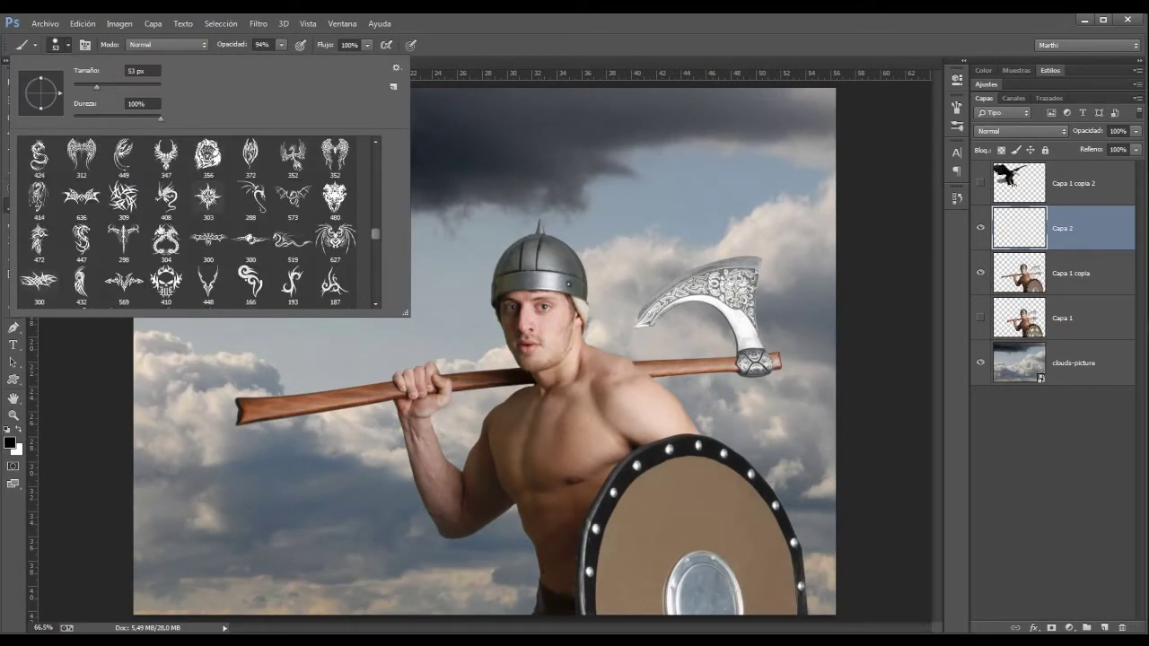
pyautogui.click(124, 198)
# Step: Trace a path around the shield boss and turn it into a selection
pyautogui.press('Escape')
pyautogui.moveTo(692, 551); pyautogui.dragTo(587, 521)
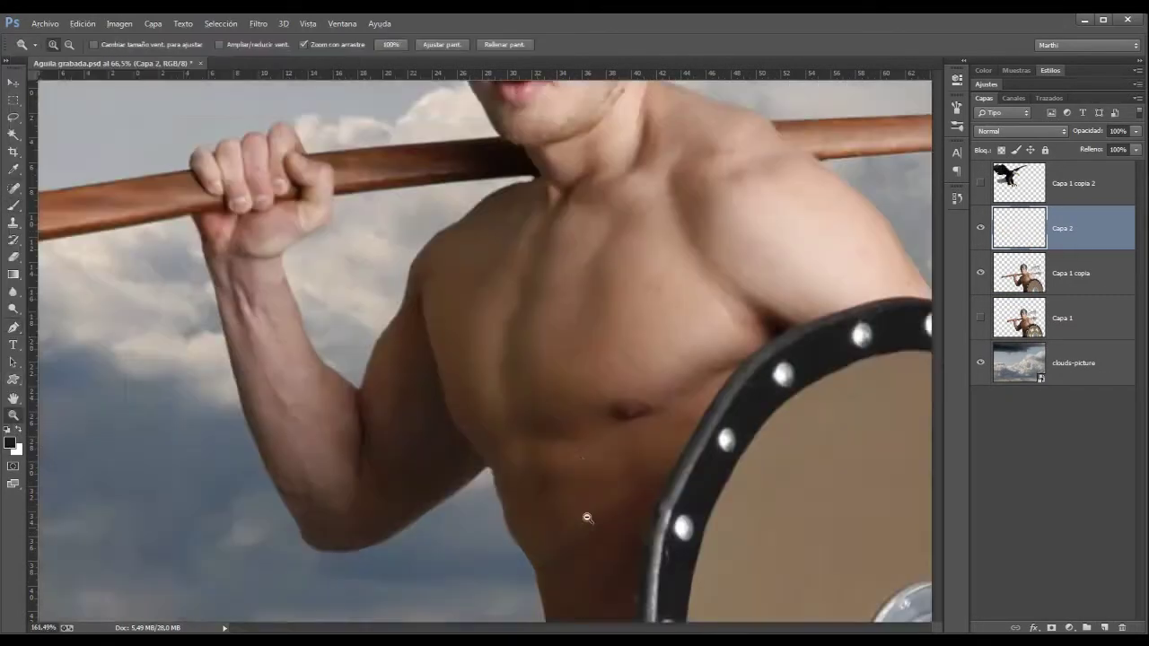
pyautogui.press('p')
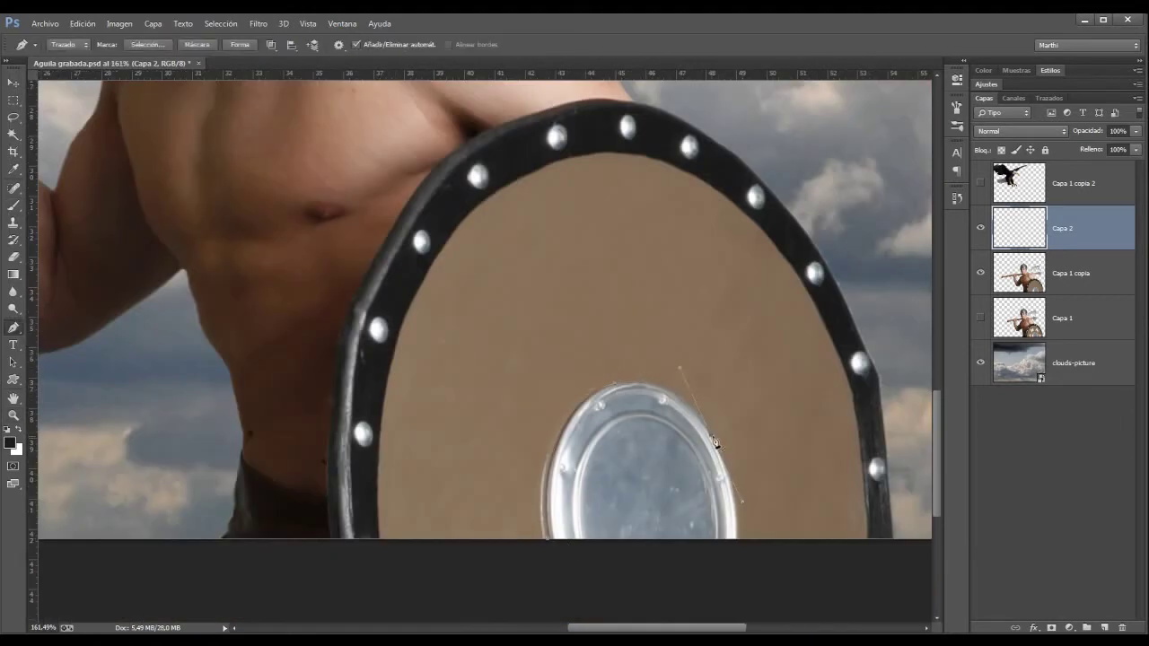
pyautogui.click(548, 540)
pyautogui.rightClick(570, 420)
pyautogui.click(611, 126)
# Step: Stamp a trial tribal design on a new layer, then discard it by deleting Capa 2
pyautogui.click(1105, 627)
pyautogui.press('b')
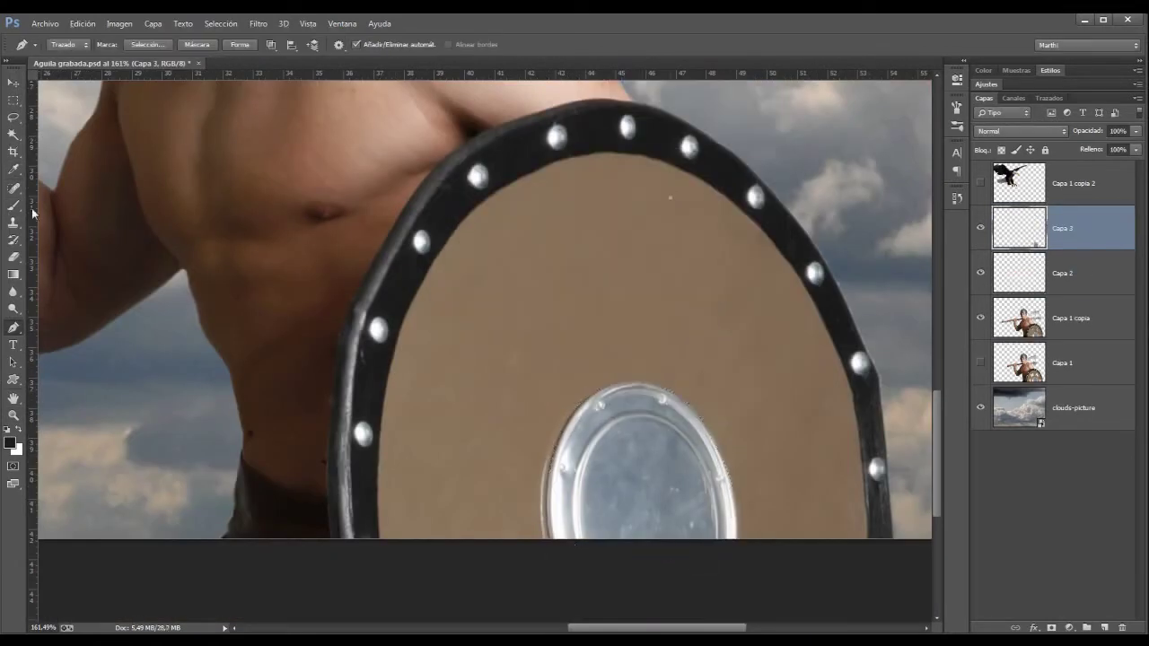
pyautogui.click(617, 395)
pyautogui.hotkey('ctrl', 'z')
pyautogui.hotkey('ctrl', 't')
pyautogui.press('Return')
pyautogui.press('z')
pyautogui.hotkey('ctrl', '0')
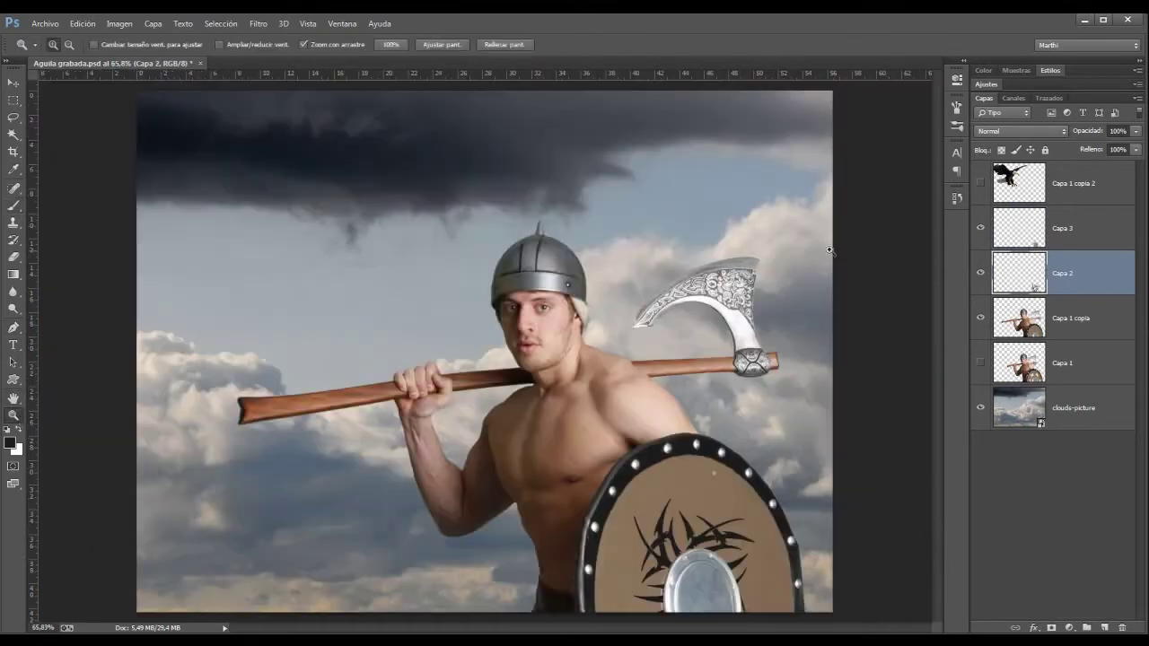
pyautogui.click(1037, 284)
pyautogui.click(1122, 627)
pyautogui.press('Return')
pyautogui.click(1105, 627)
# Step: Stamp the tribal design on the shield, rotate it slightly, and nudge it down
pyautogui.press('b')
pyautogui.rightClick(476, 240)
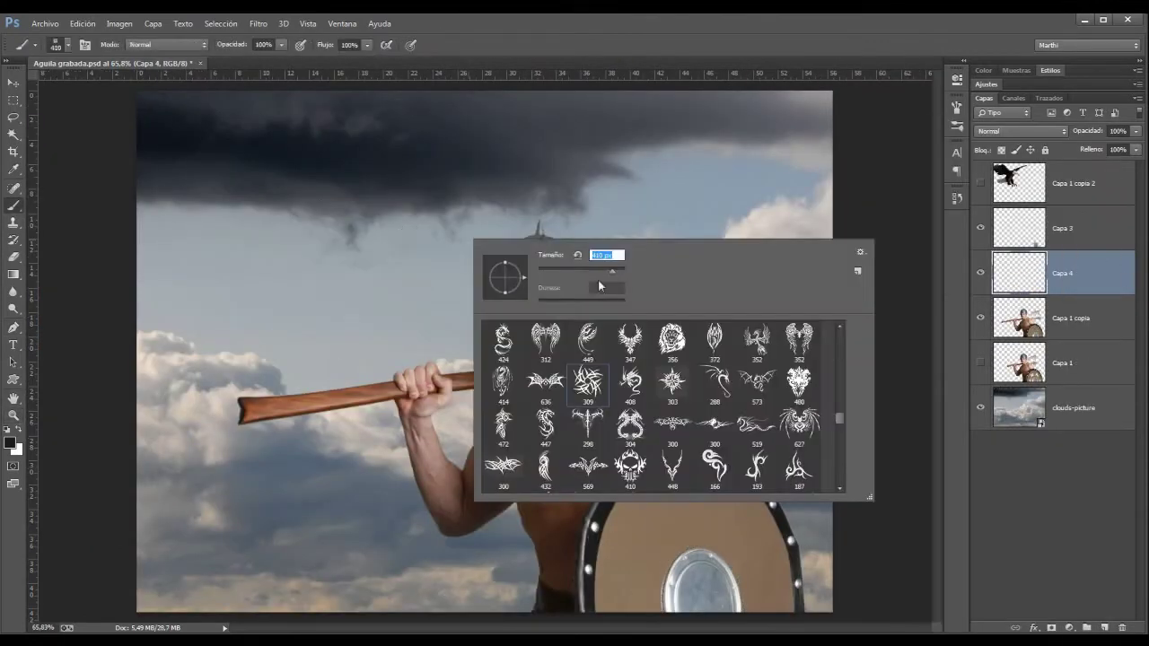
pyautogui.click(687, 557)
pyautogui.click(686, 556)
pyautogui.hotkey('ctrl', 't')
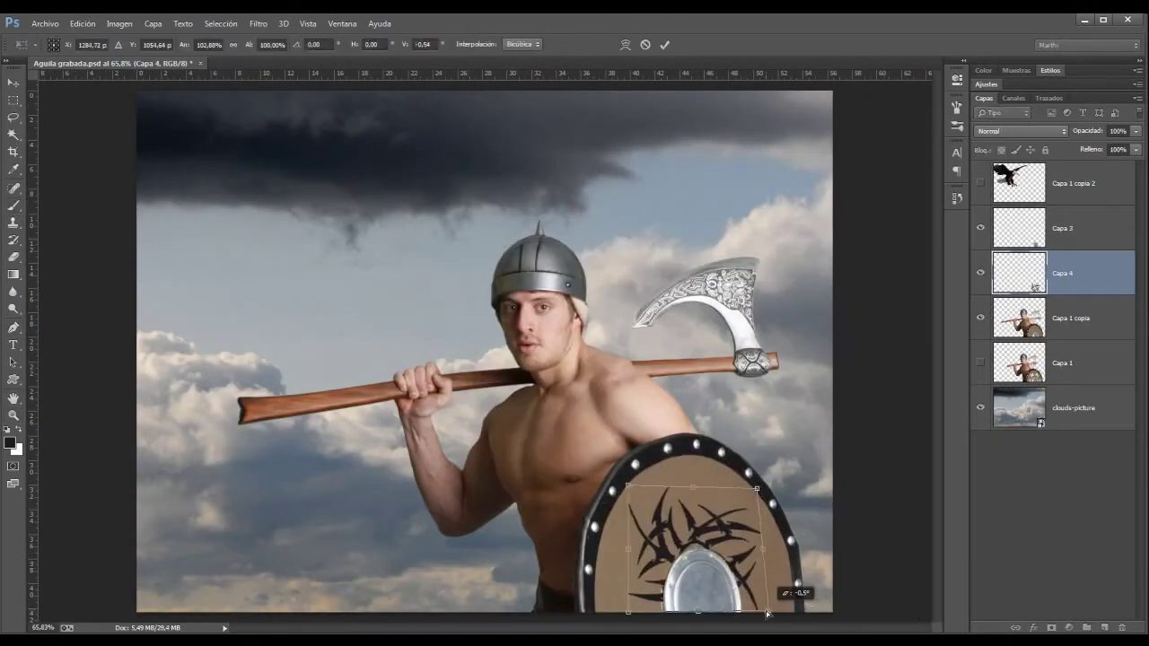
pyautogui.moveTo(753, 475); pyautogui.dragTo(759, 481)
pyautogui.press('Return')
pyautogui.press('v')
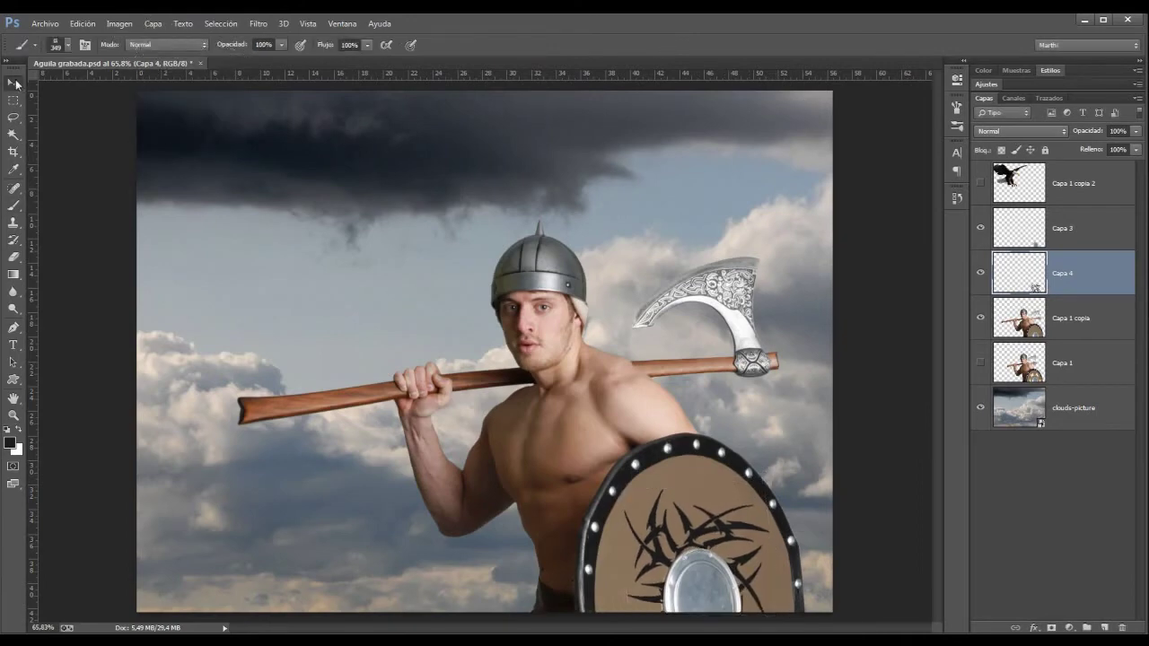
pyautogui.moveTo(739, 533); pyautogui.dragTo(741, 547)
# Step: Blend the tribal design Capa 4 into the shield with Luminosidad at 42% opacity
pyautogui.click(1021, 131)
pyautogui.click(1005, 292)
pyautogui.write('42')
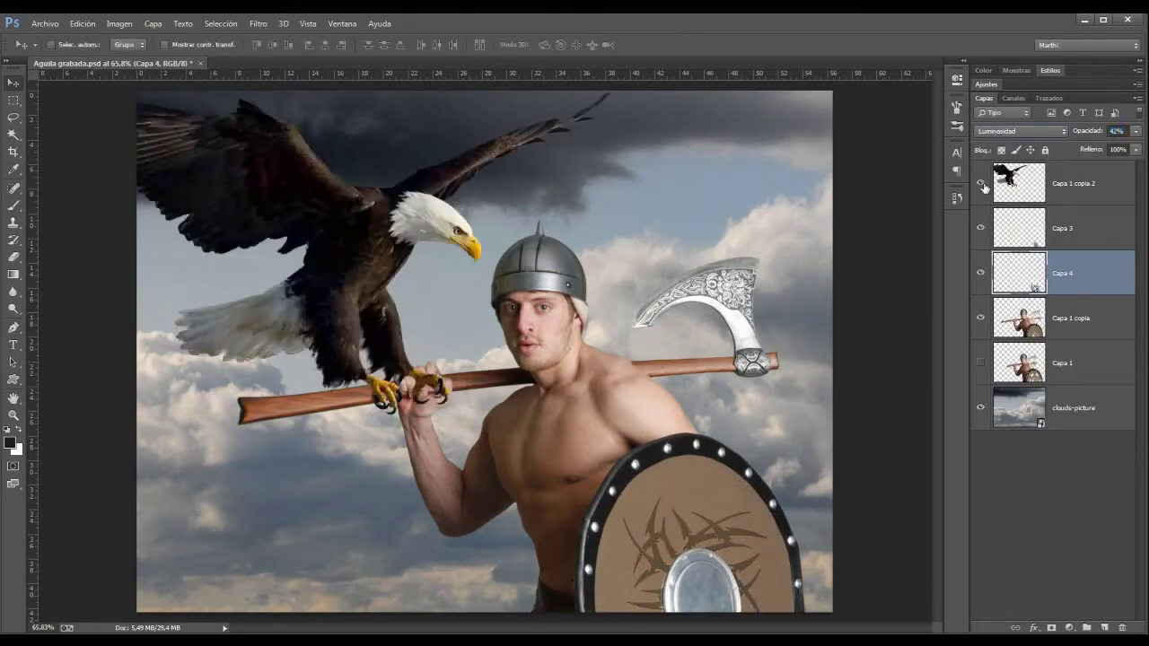
pyautogui.click(1071, 318)
# Step: Duplicate Capa 1 copia as desenfoque and apply Desenfoque de superficie to it
pyautogui.click(259, 23)
pyautogui.click(159, 315)
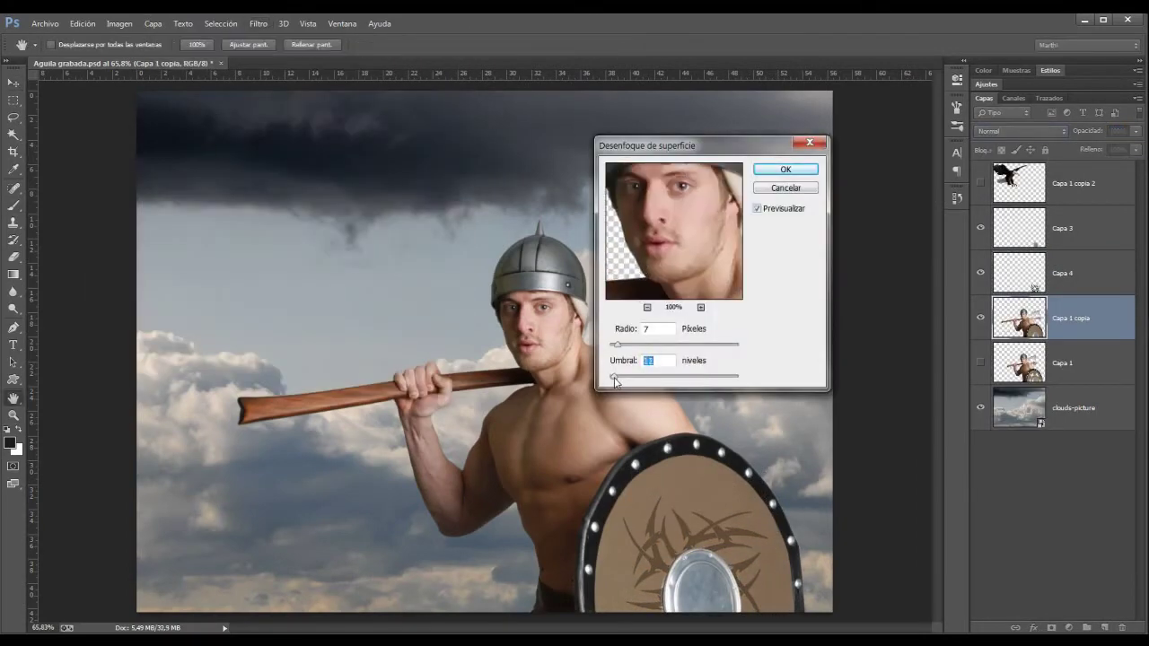
pyautogui.press('Escape')
pyautogui.hotkey('ctrl', 'j')
pyautogui.doubleClick(1068, 318)
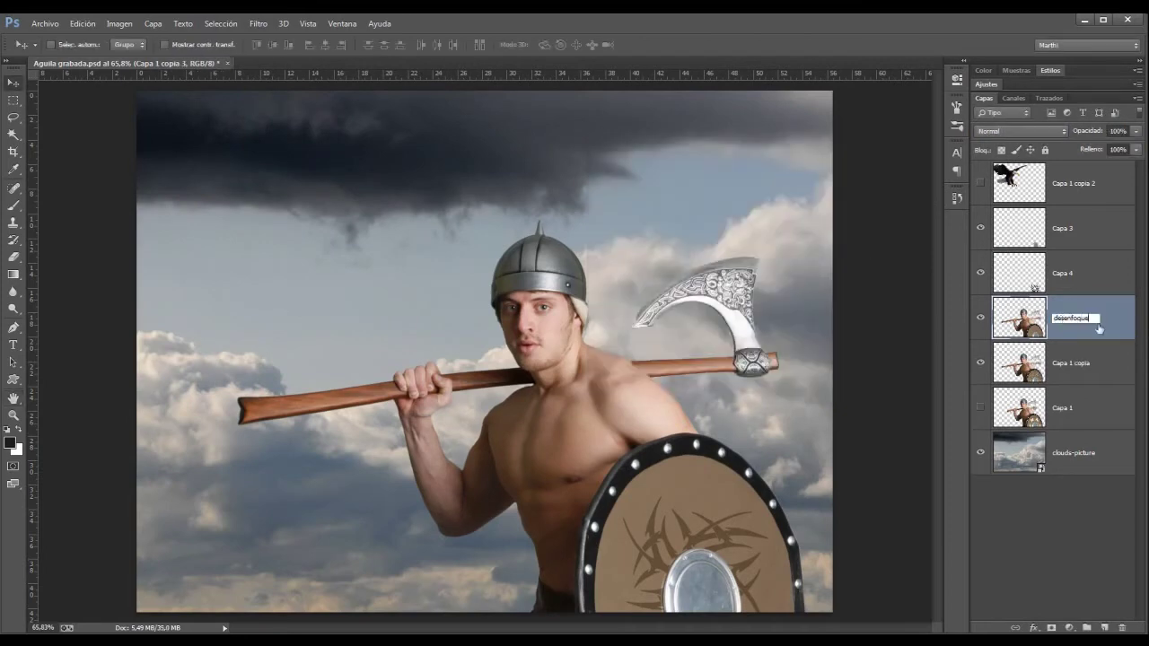
pyautogui.write('desenfoque')
pyautogui.click(259, 24)
pyautogui.click(503, 233)
pyautogui.press('Return')
pyautogui.click(983, 185)
# Step: Position the eagle layer Capa 1 copia 2 on the axe handle
pyautogui.click(981, 183)
pyautogui.moveTo(386, 225); pyautogui.dragTo(340, 242)
pyautogui.keyDown('shift'); pyautogui.click(1068, 407); pyautogui.keyUp('shift')
pyautogui.moveTo(608, 388); pyautogui.dragTo(622, 387)
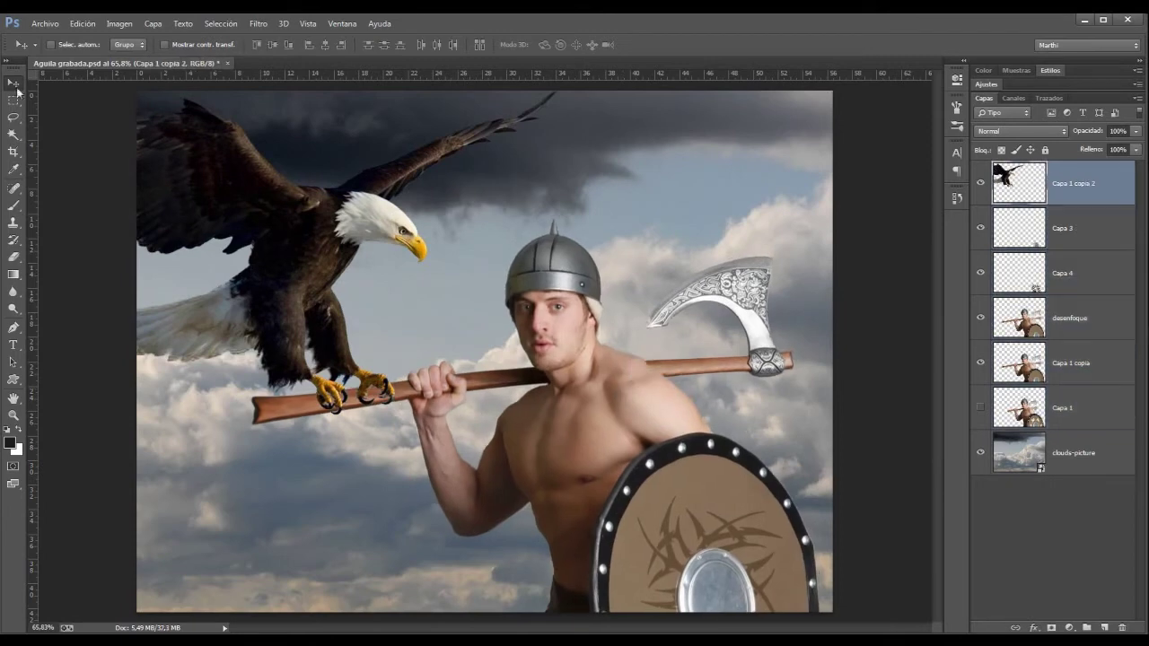
# Step: Rotate the eagle slightly so it sits on the axe handle
pyautogui.hotkey('ctrl', 't')
pyautogui.moveTo(583, 269); pyautogui.dragTo(575, 296)
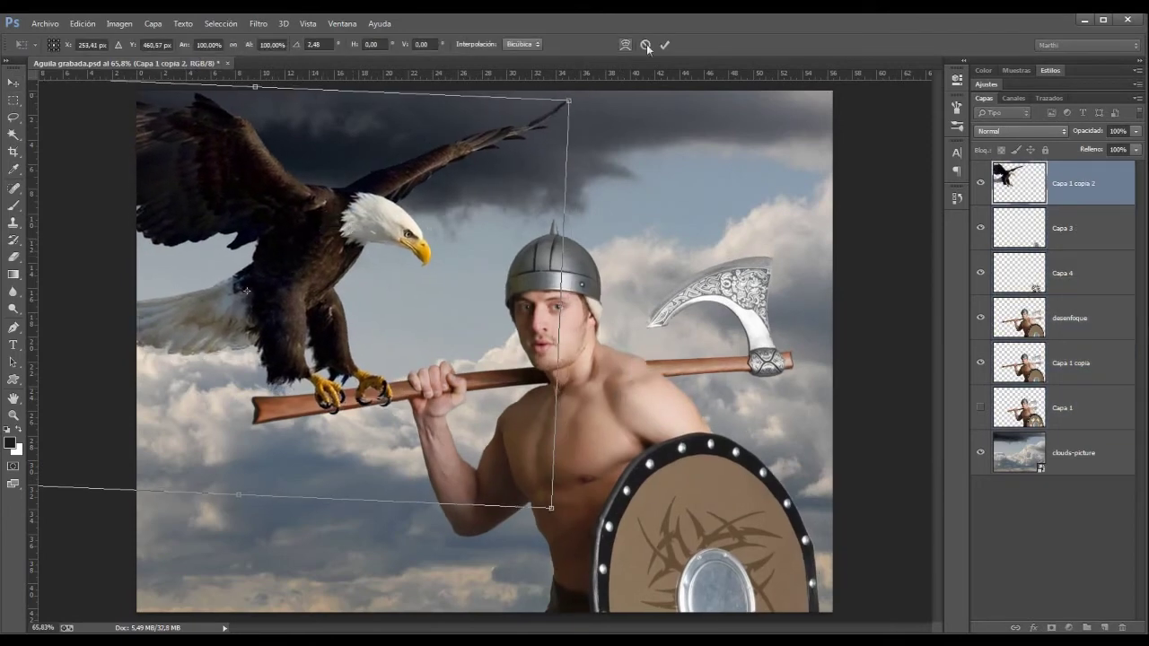
pyautogui.press('Return')
# Step: Mask the eagle, load the man's outline as a selection, and paint out overlapping parts with a size 9 brush
pyautogui.click(1051, 627)
pyautogui.keyDown('ctrl'); pyautogui.click(1018, 317); pyautogui.keyUp('ctrl')
pyautogui.scroll(5, 539, 314)
pyautogui.press('b')
pyautogui.rightClick(401, 514)
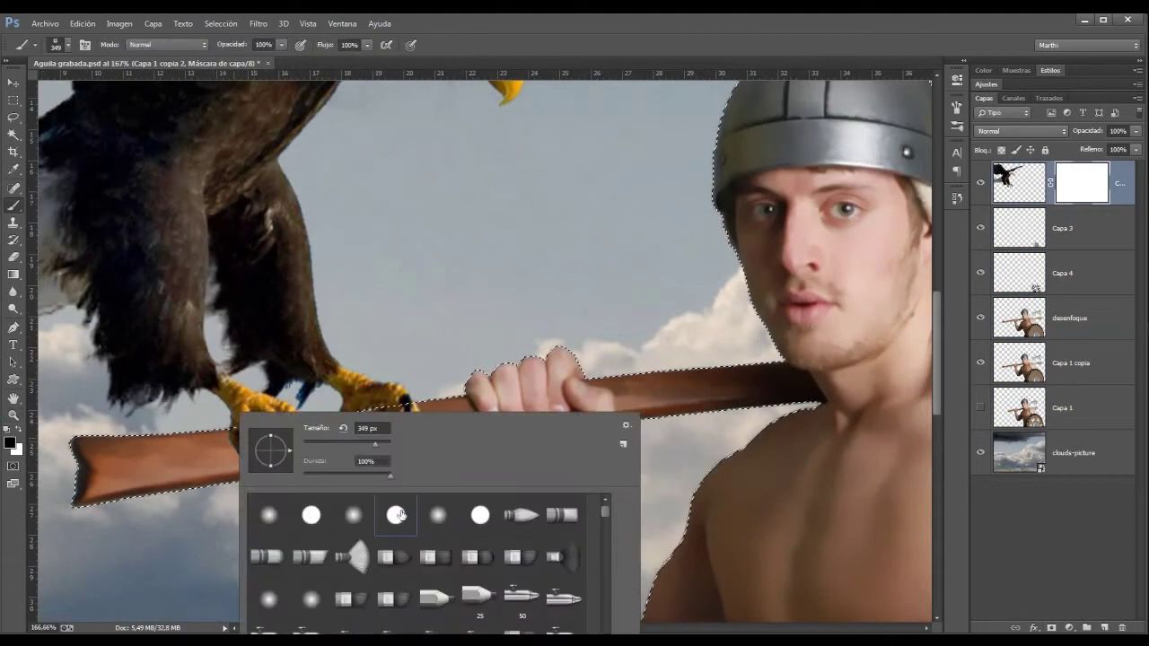
pyautogui.doubleClick(401, 514)
pyautogui.moveTo(269, 426); pyautogui.dragTo(261, 460)
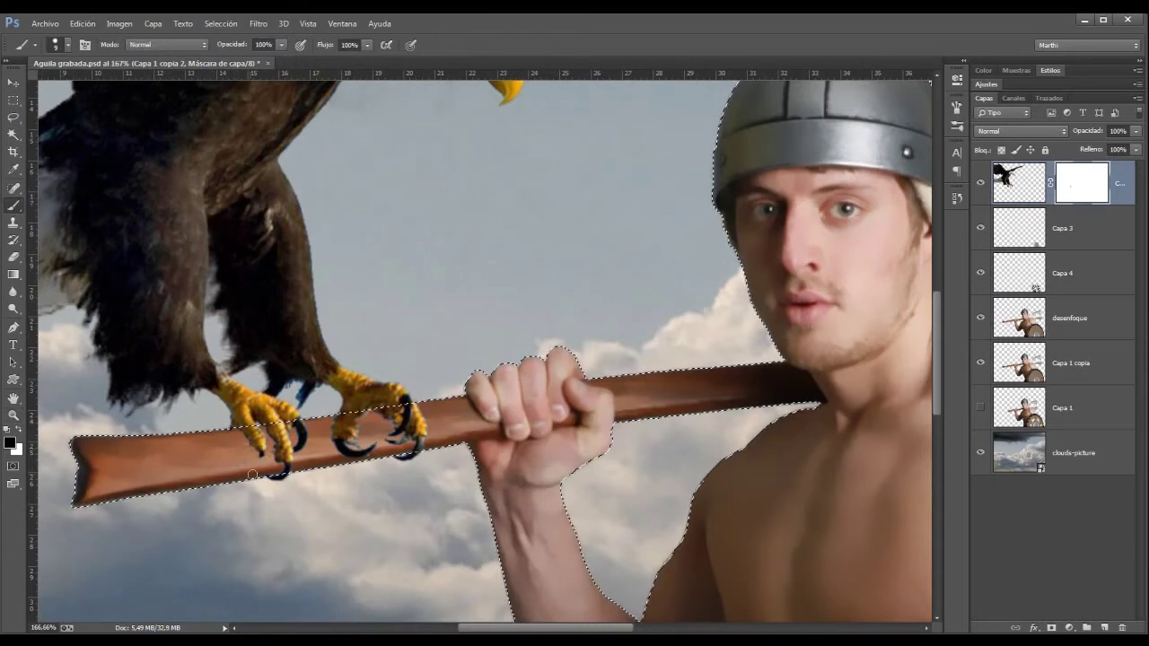
# Step: Mask the talons with a size 1–7 brush so they wrap the handle, then view the whole picture
pyautogui.rightClick(296, 415)
pyautogui.doubleClick(335, 513)
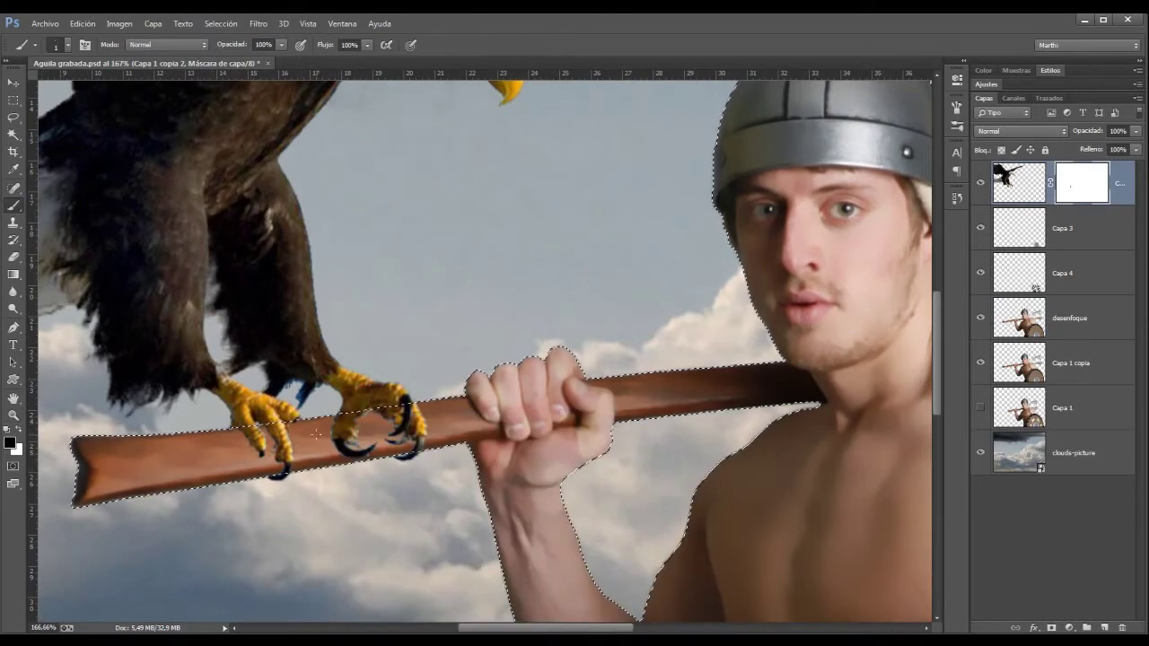
pyautogui.rightClick(395, 411)
pyautogui.moveTo(296, 422); pyautogui.dragTo(391, 423)
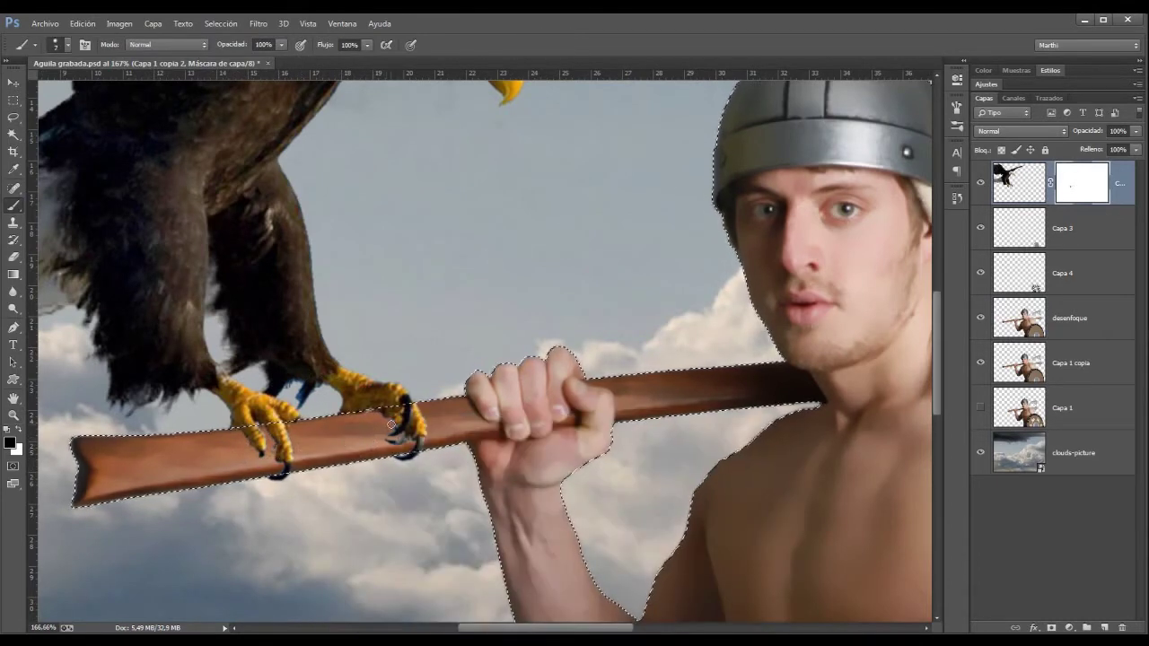
pyautogui.press('z')
pyautogui.hotkey('ctrl', '0')
# Step: Add new empty layers Capa 5 and Capa 6 and browse the brush shapes
pyautogui.hotkey('ctrl', 'd')
pyautogui.keyDown('ctrl'); pyautogui.click(1104, 627); pyautogui.keyUp('ctrl')
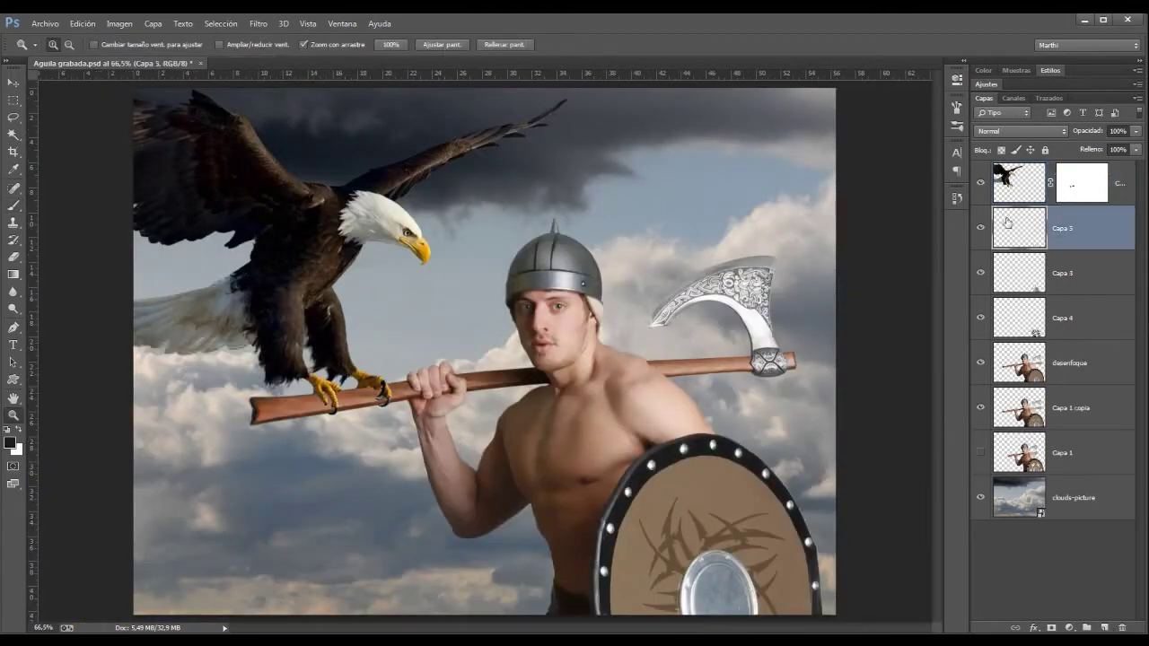
pyautogui.press('b')
pyautogui.rightClick(405, 422)
pyautogui.press('Return')
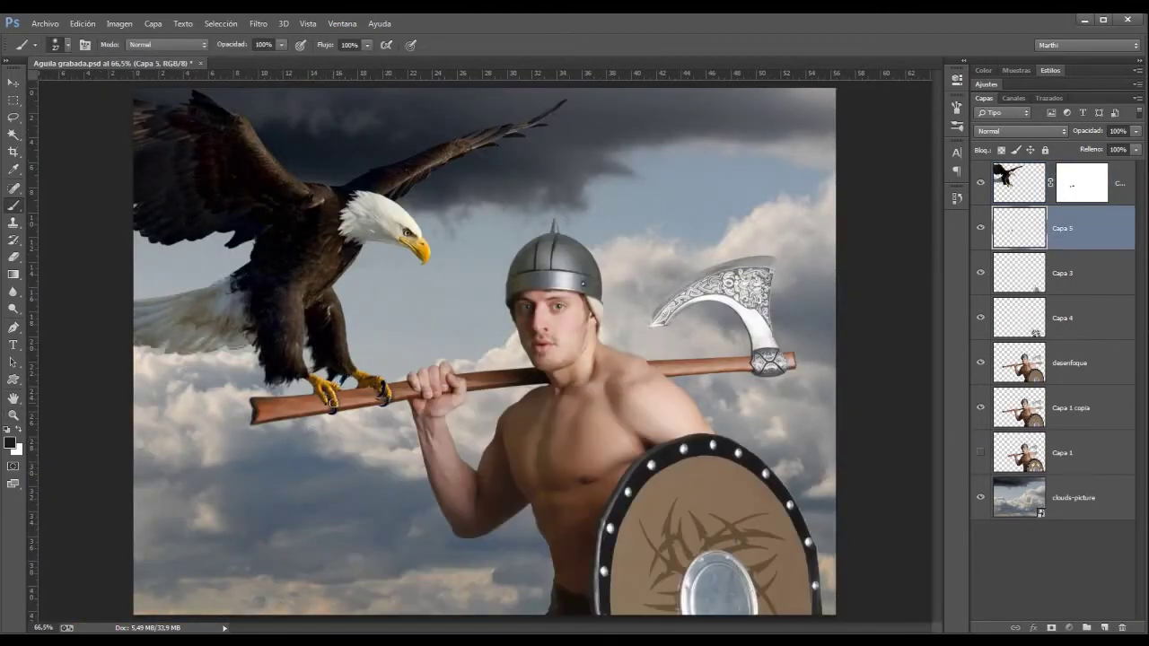
pyautogui.hotkey('ctrl', 'shift', 'alt', 'n')
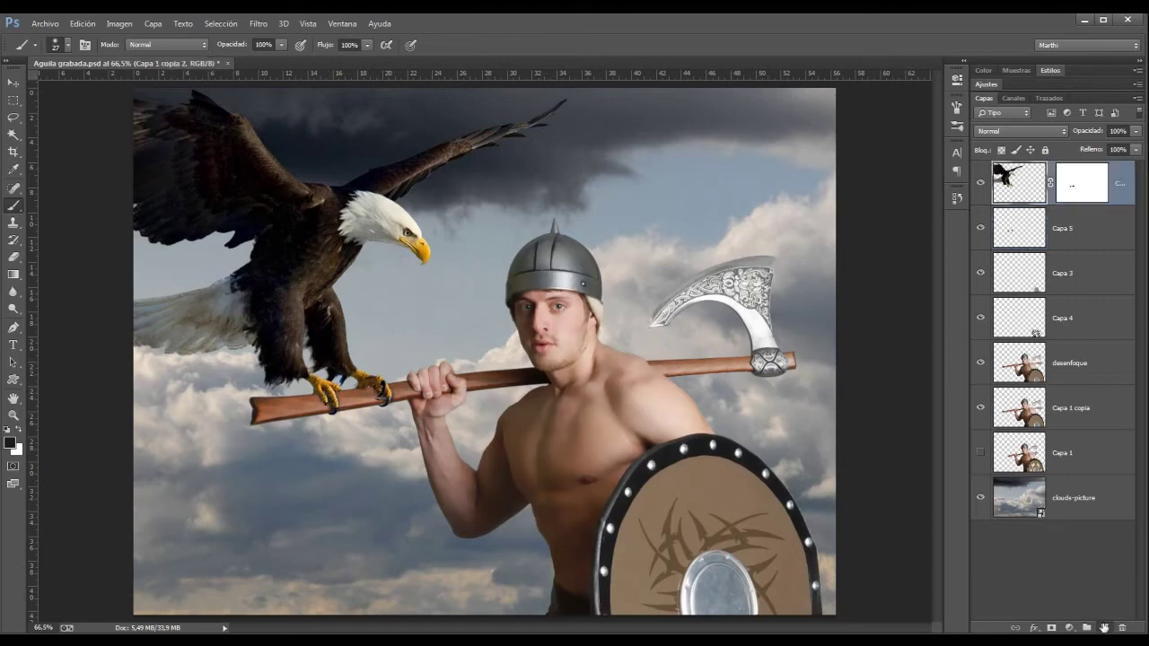
pyautogui.click(56, 44)
pyautogui.scroll(-3, 124, 261)
pyautogui.scroll(-2, 124, 262)
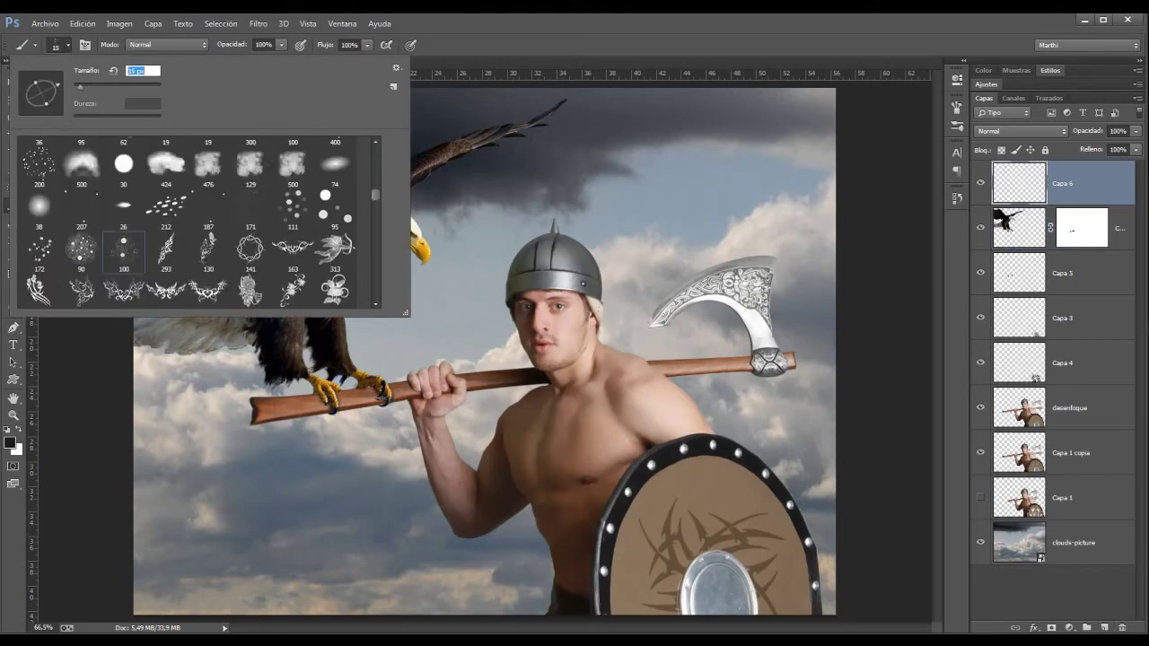
# Step: Paint dark hair strands down the barbarian's temple with a small brush
pyautogui.press('Return')
pyautogui.scroll(4, 581, 280)
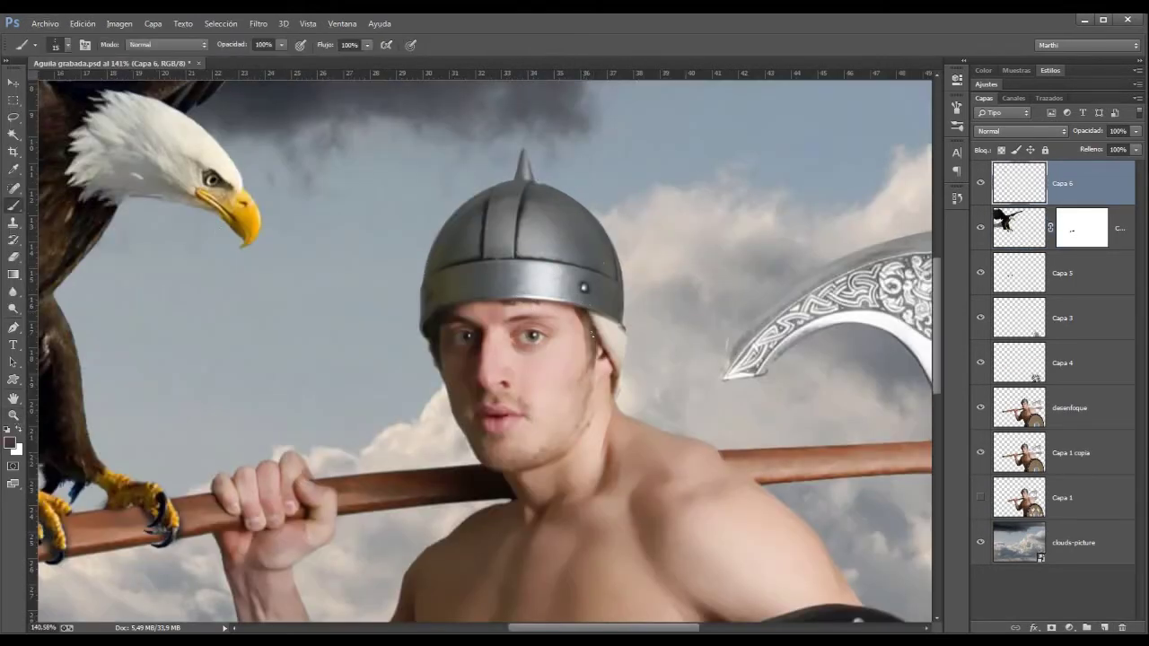
pyautogui.moveTo(608, 314); pyautogui.dragTo(605, 427)
pyautogui.rightClick(489, 399)
pyautogui.press('Return')
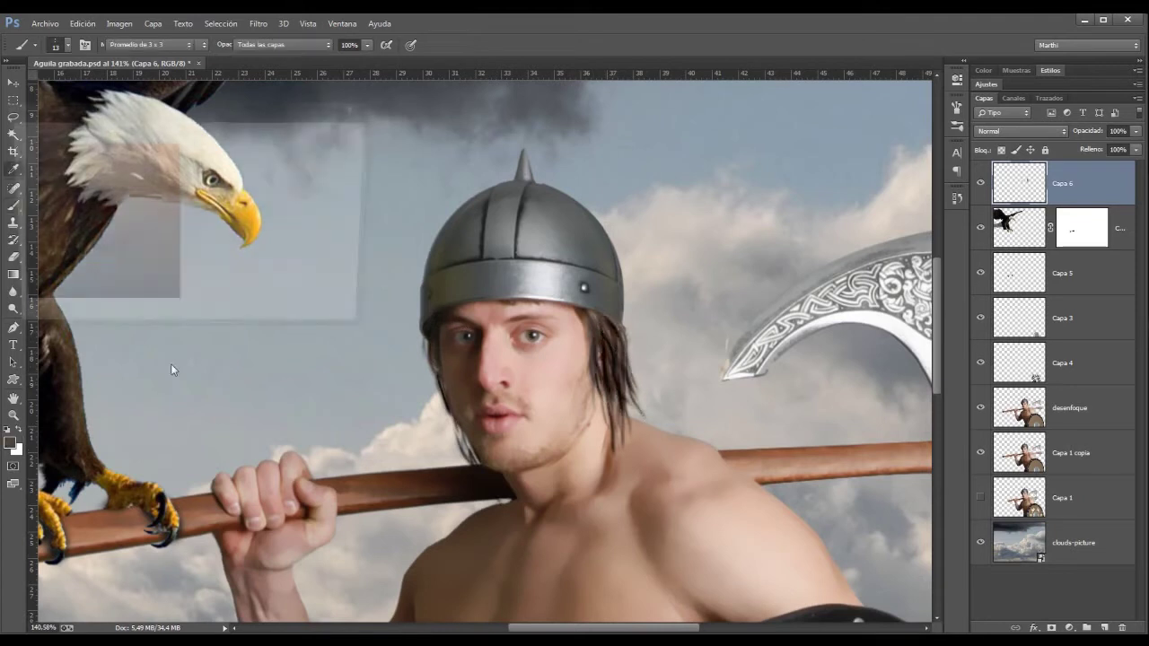
# Step: Add a new layer above Capa 1 and another new empty layer at the top
pyautogui.click(1106, 497)
pyautogui.hotkey('ctrl', 'shift', 'alt', 'n')
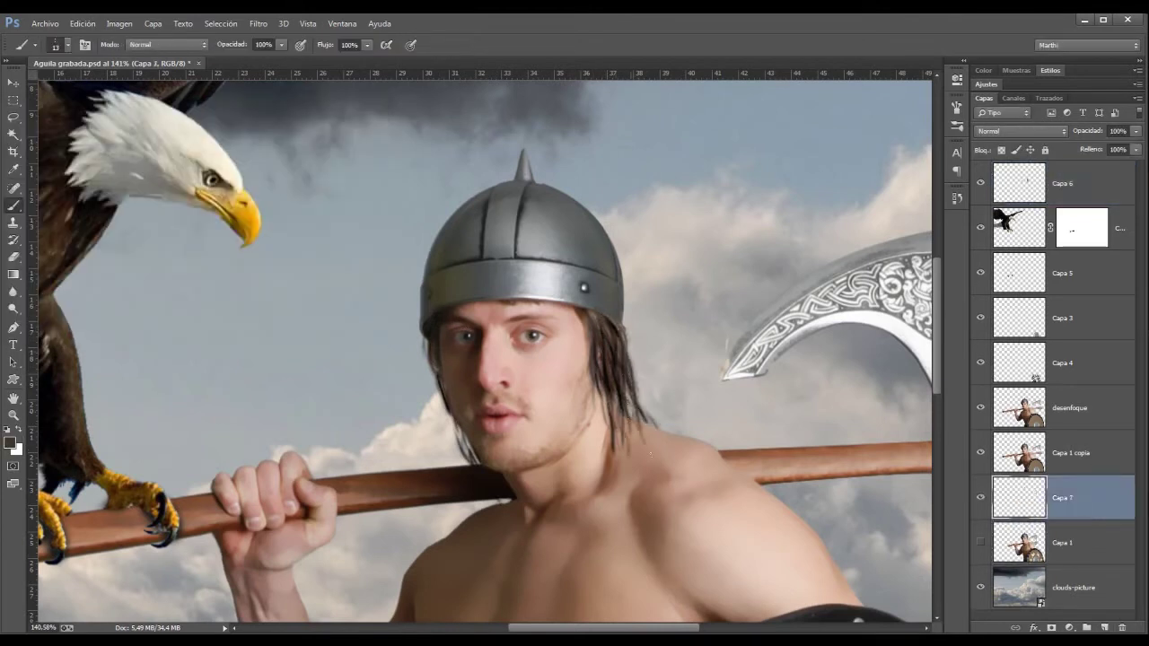
pyautogui.hotkey('alt', '.')
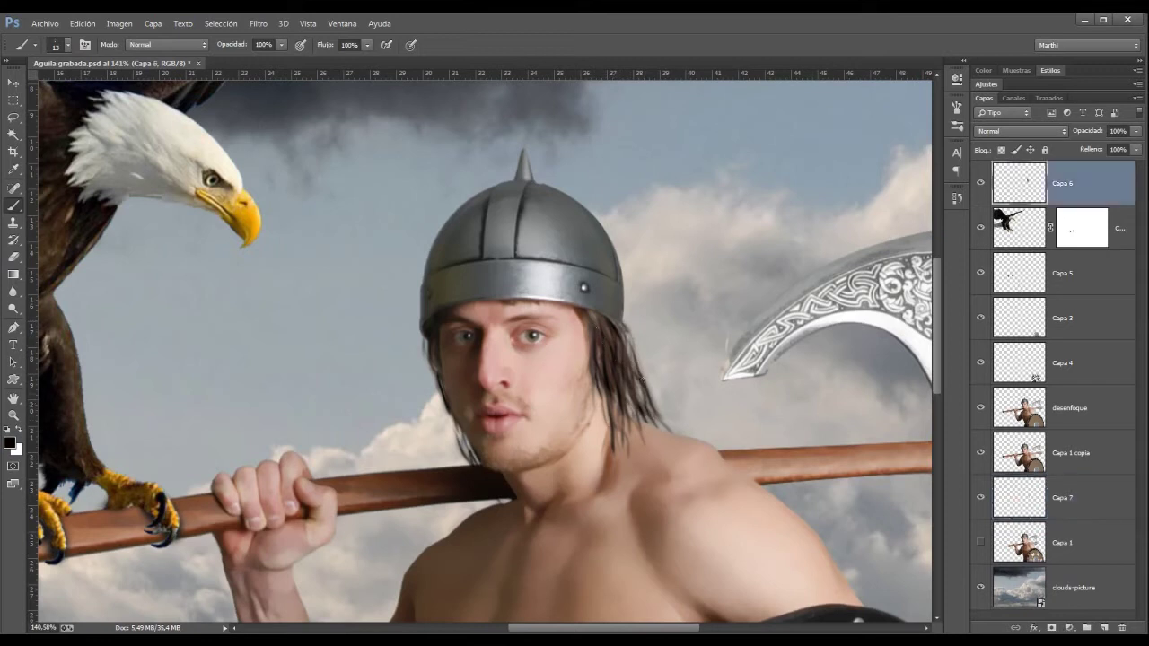
pyautogui.click(1059, 497)
pyautogui.hotkey('alt', '.')
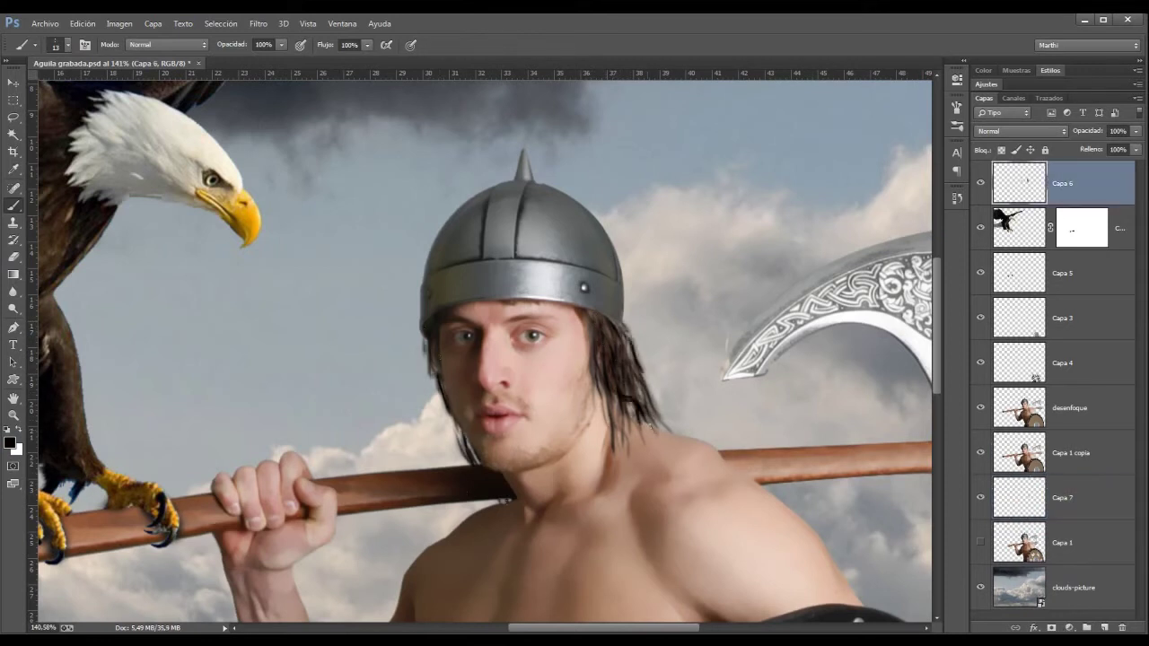
pyautogui.hotkey('ctrl', 'shift', 'alt', 'n')
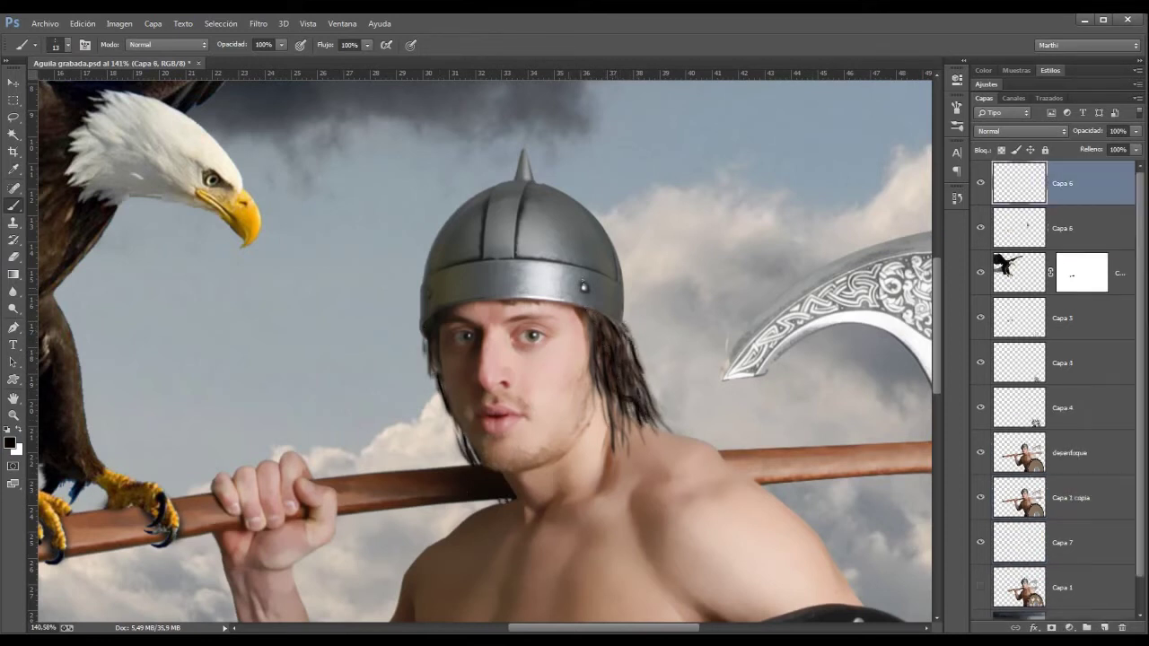
# Step: Duplicate the hair layer, set it to Luz intensa, and warp the strands into place
pyautogui.rightClick(664, 357)
pyautogui.press('Return')
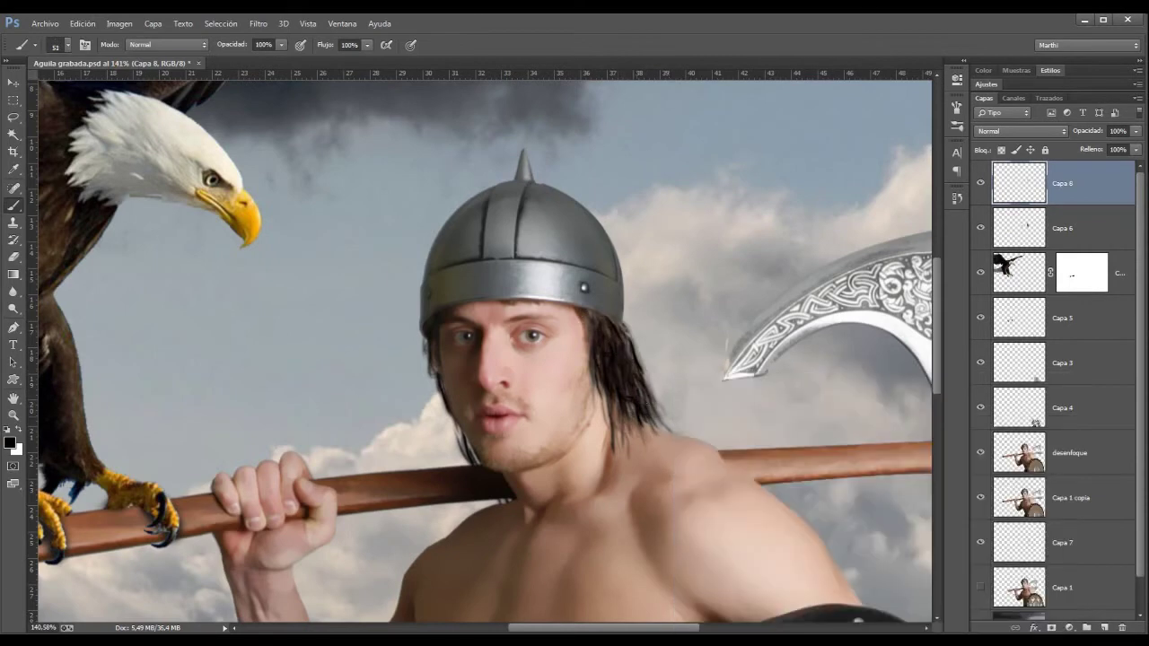
pyautogui.press('v')
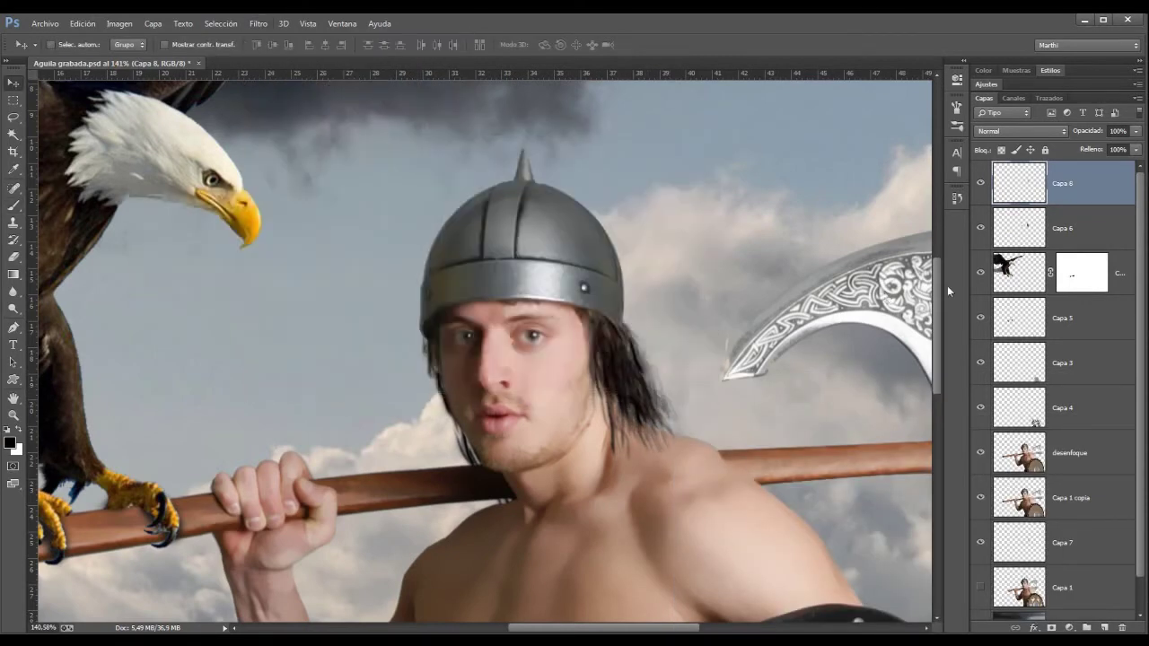
pyautogui.hotkey('ctrl', 'j')
pyautogui.click(1020, 131)
pyautogui.click(1077, 193)
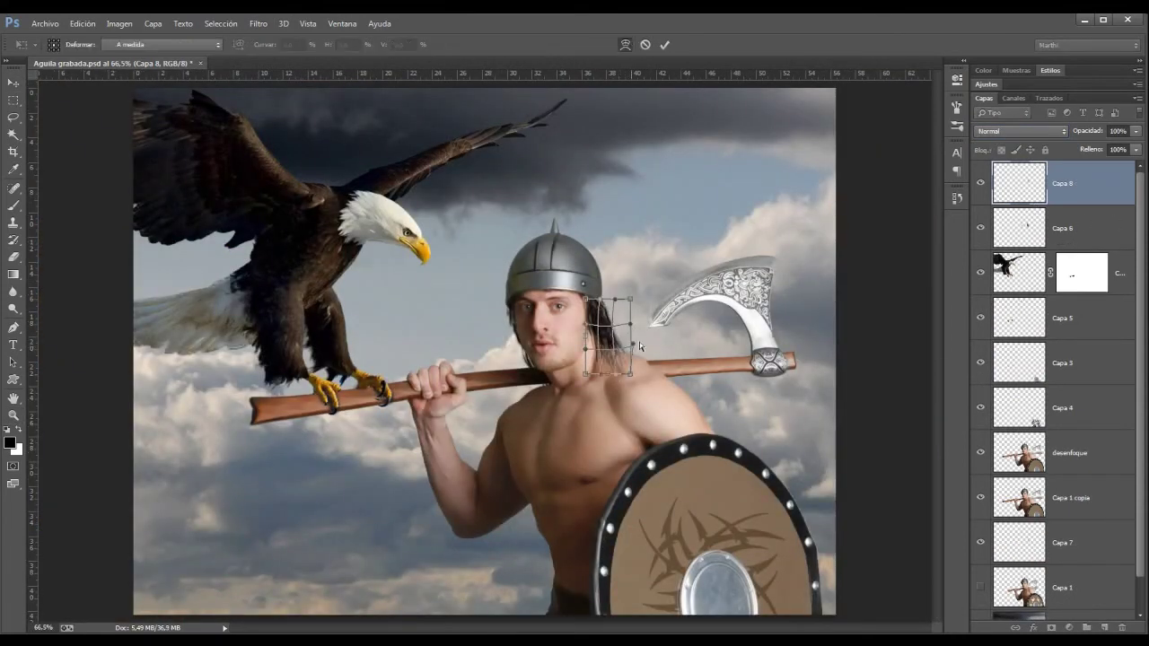
pyautogui.press('Return')
pyautogui.keyDown('ctrl'); pyautogui.click(534, 366); pyautogui.keyUp('ctrl')
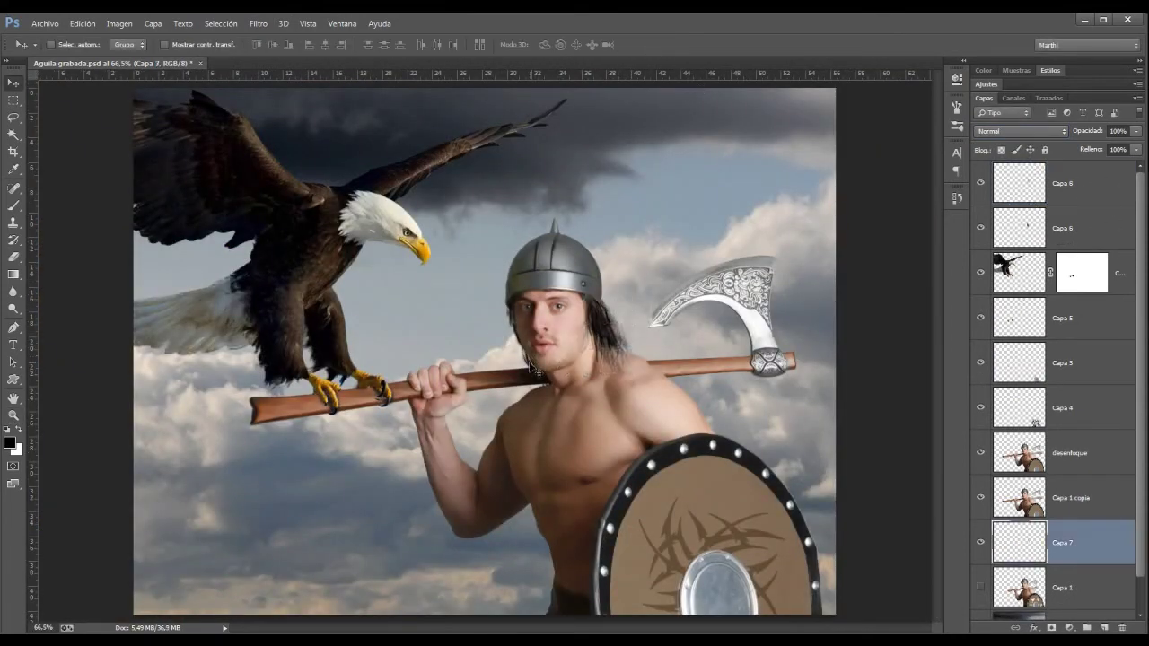
pyautogui.keyDown('ctrl'); pyautogui.click(341, 269); pyautogui.keyUp('ctrl')
# Step: Copy the eagle head to a new layer, flip it horizontally and rotate it onto the shield boss
pyautogui.press('l')
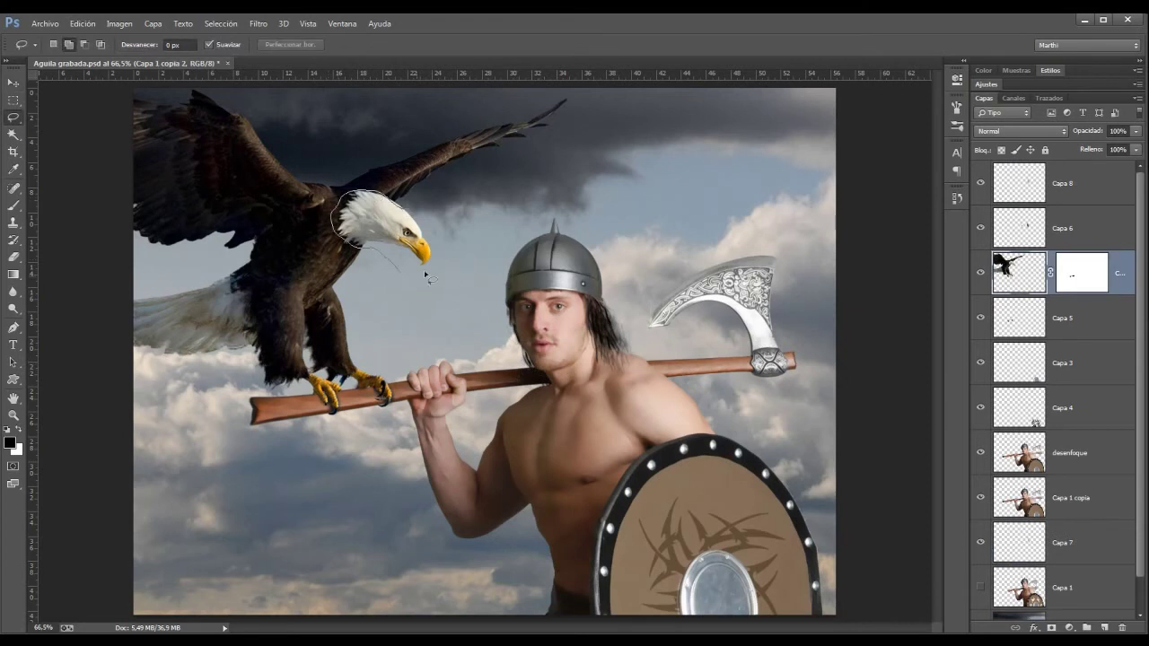
pyautogui.hotkey('ctrl', 'c')
pyautogui.keyDown('ctrl'); pyautogui.click(482, 323); pyautogui.keyUp('ctrl')
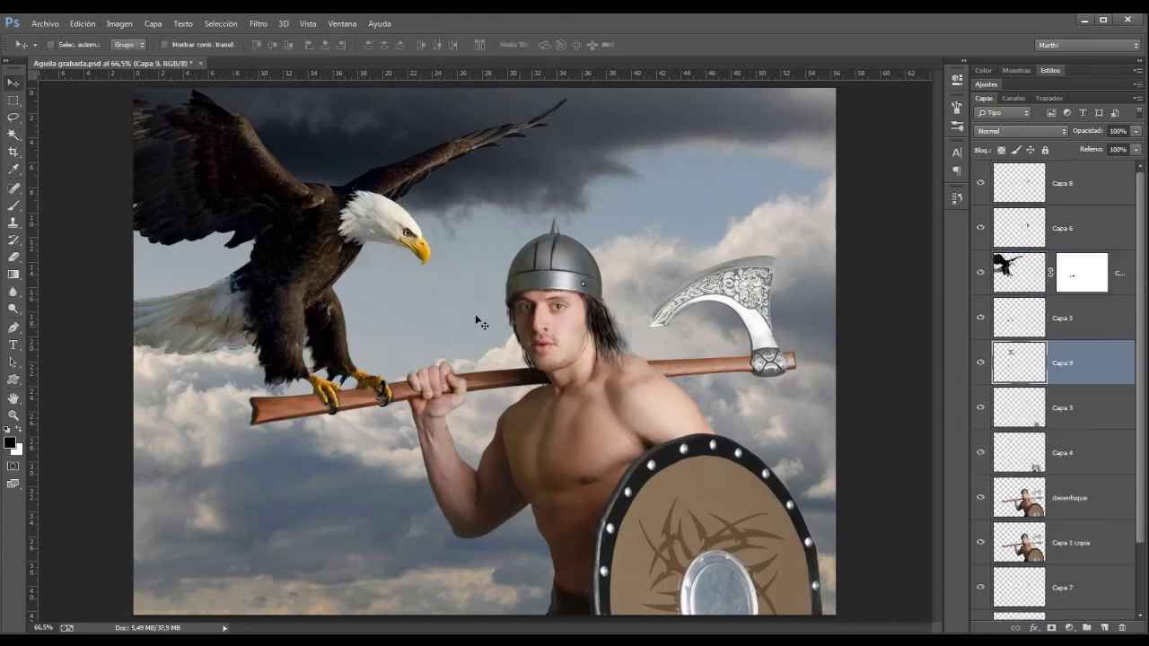
pyautogui.hotkey('ctrl', 'v')
pyautogui.hotkey('ctrl', 't')
pyautogui.rightClick(757, 360)
pyautogui.click(781, 568)
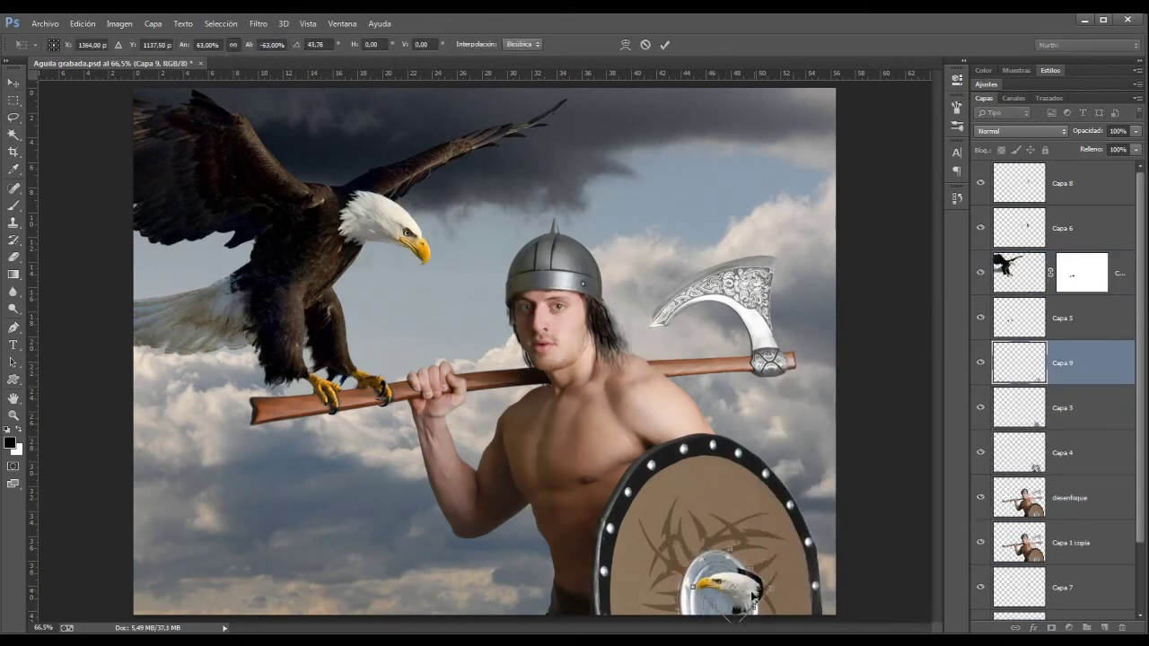
pyautogui.moveTo(790, 592); pyautogui.dragTo(779, 568)
pyautogui.press('Return')
# Step: Mask the eagle head layer, set it to Luminosidad, and enlarge the brush to 71
pyautogui.click(1020, 131)
pyautogui.click(1021, 474)
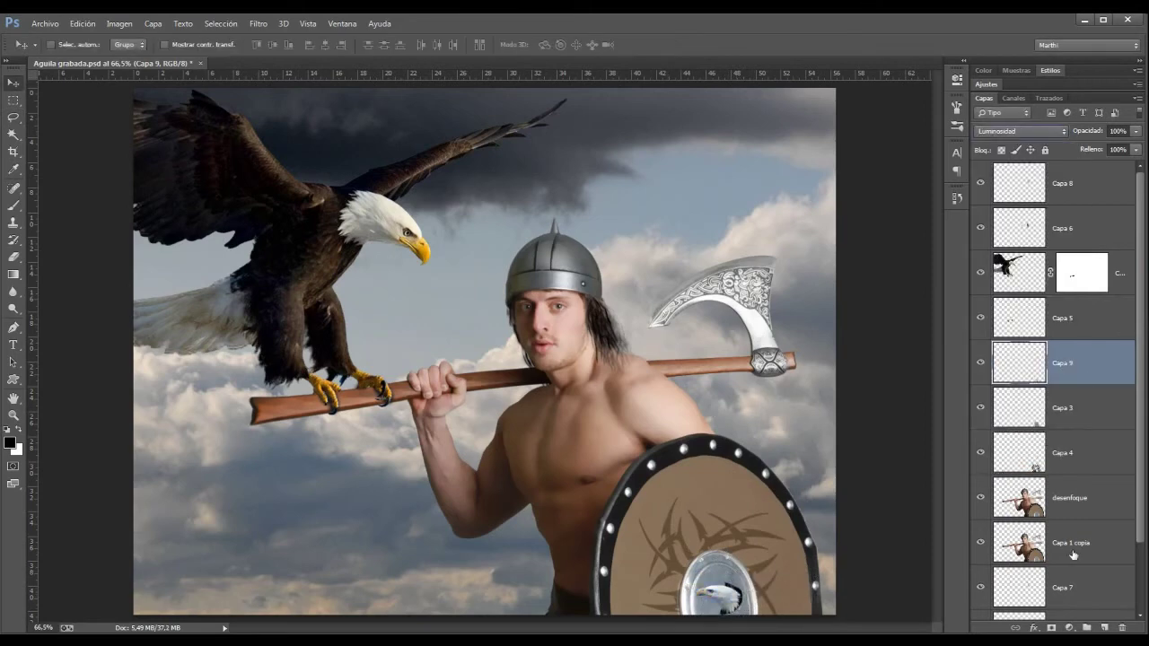
pyautogui.click(1068, 627)
pyautogui.press('b')
pyautogui.rightClick(948, 444)
pyautogui.press(']')
pyautogui.press(']')
pyautogui.press('Return')
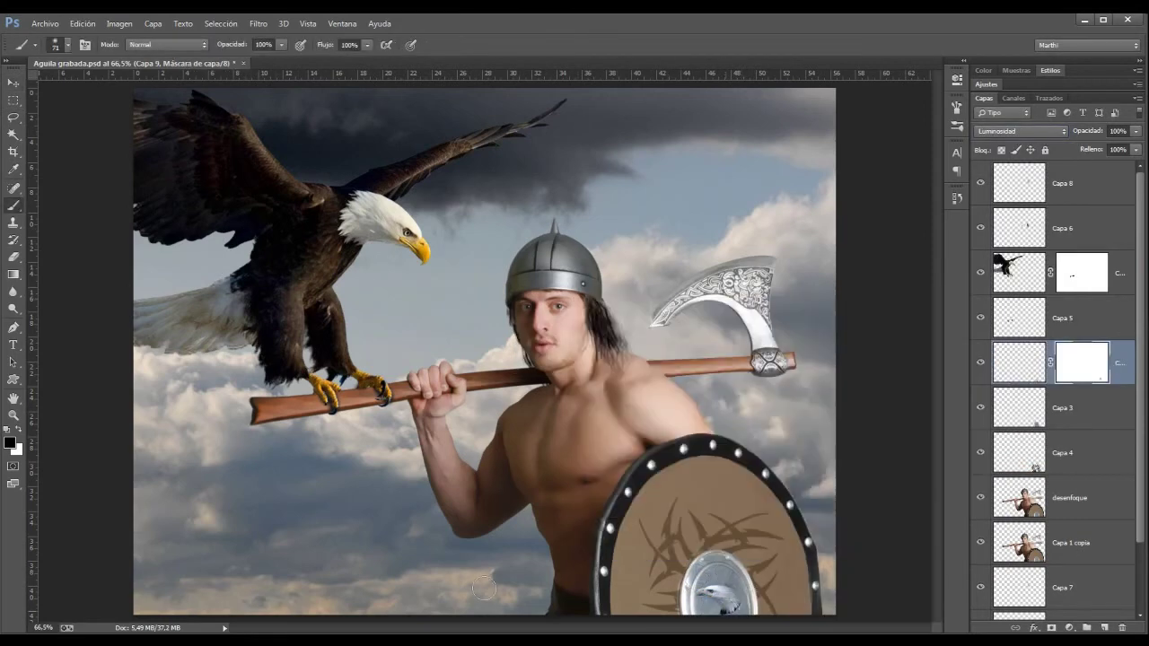
pyautogui.press('v')
# Step: Select all the composite layers and group them with Ctrl+G
pyautogui.scroll(-1, 483, 588)
pyautogui.keyDown('ctrl'); pyautogui.click(556, 289); pyautogui.keyUp('ctrl')
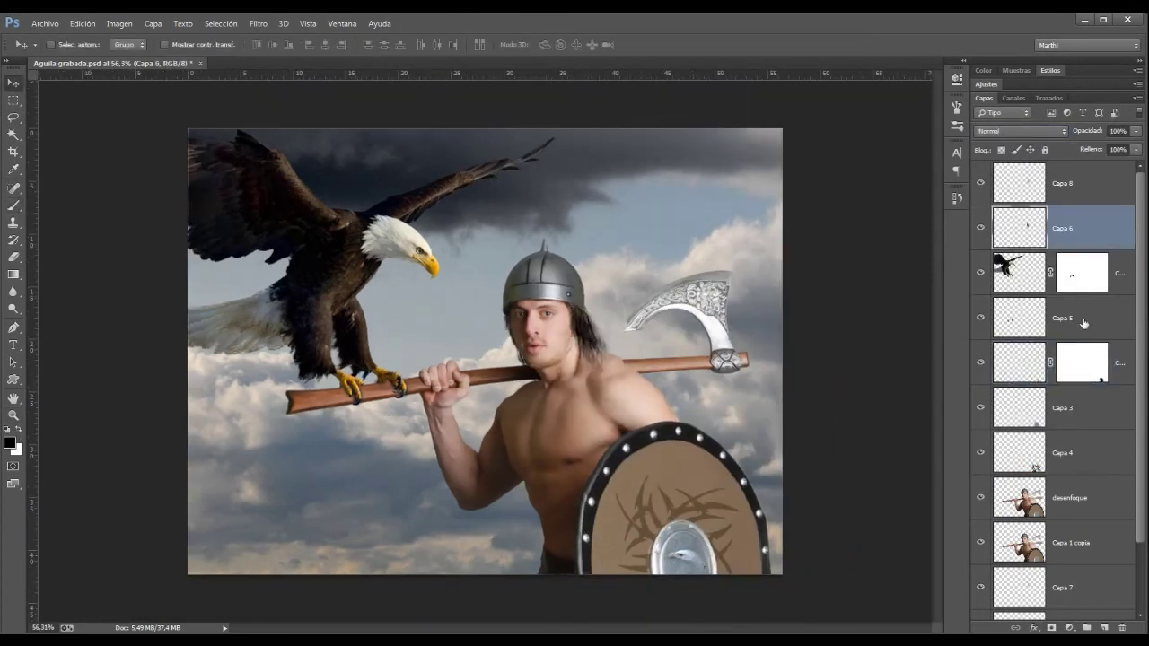
pyautogui.keyDown('ctrl'); pyautogui.click(386, 386); pyautogui.keyUp('ctrl')
pyautogui.keyDown('ctrl'); pyautogui.click(687, 561); pyautogui.keyUp('ctrl')
pyautogui.scroll(-3, 1059, 403)
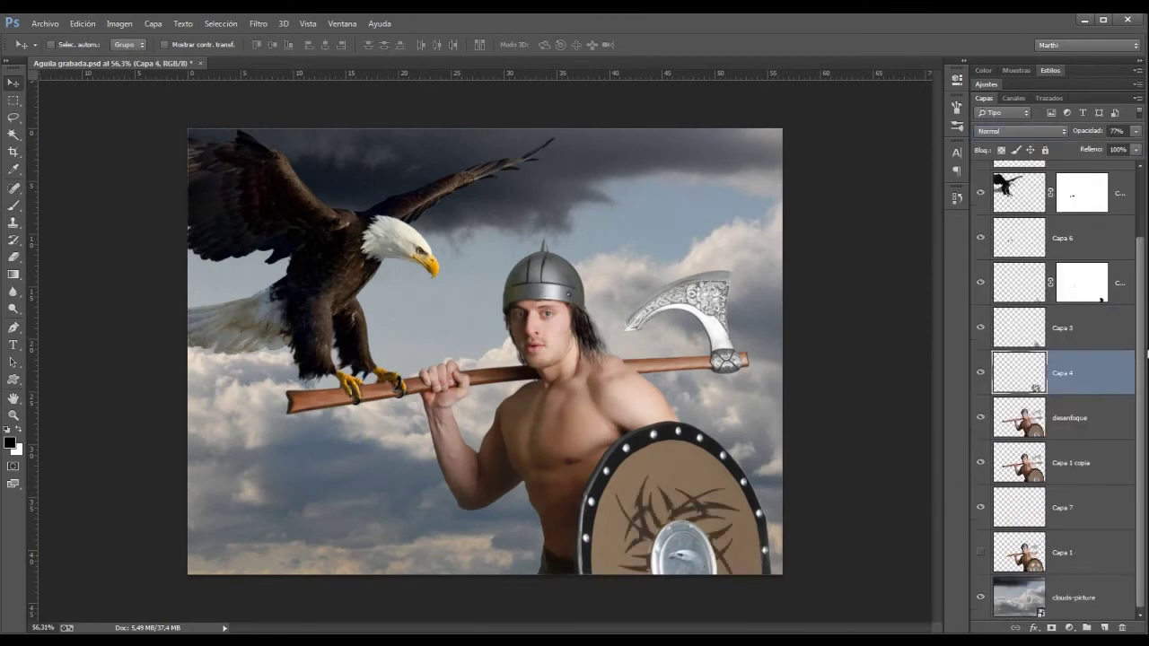
pyautogui.keyDown('shift'); pyautogui.click(1059, 588); pyautogui.keyUp('shift')
pyautogui.hotkey('ctrl', 'g')
pyautogui.doubleClick(1031, 168)
# Step: Name the group complet and create a merged copy of it
pyautogui.write('complet')
pyautogui.press('Return')
pyautogui.rightClick(1032, 170)
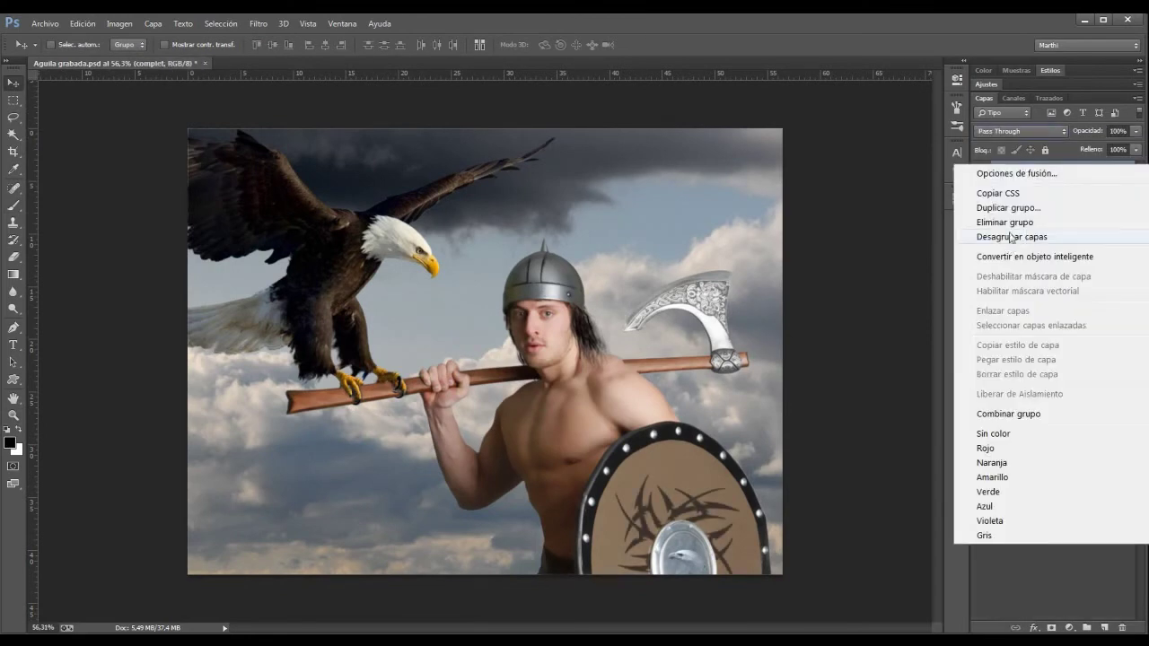
pyautogui.click(1012, 236)
# Step: Add a Color Balance layer above clouds-picture with Highlights Yellow/Blue at -16
pyautogui.click(1073, 288)
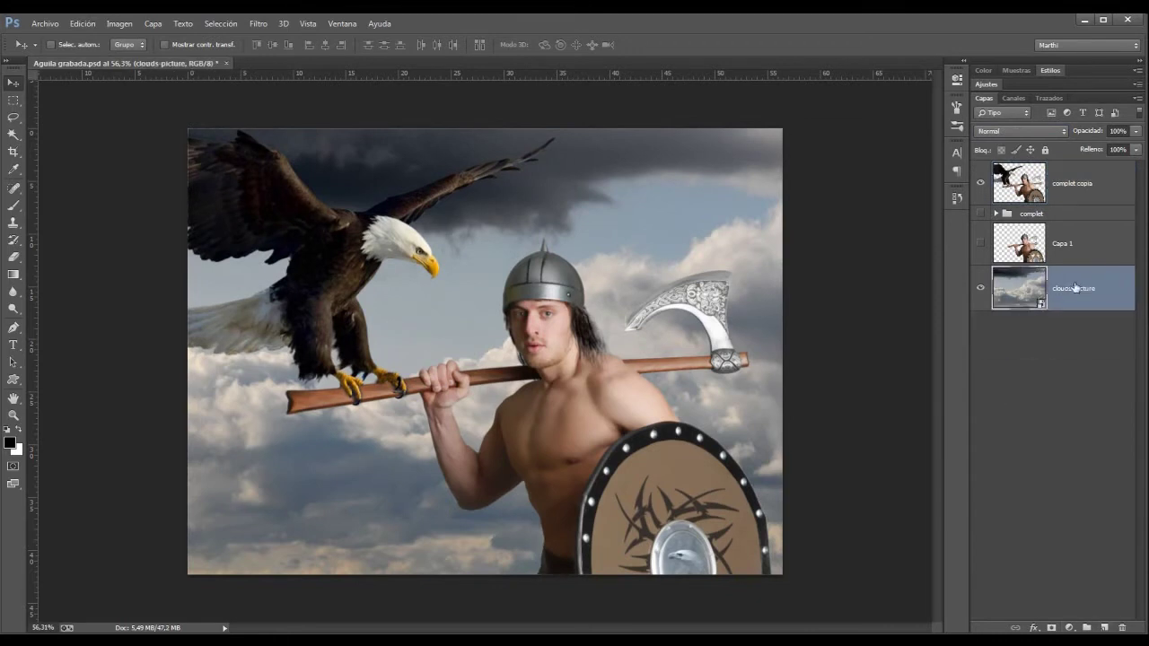
pyautogui.click(1068, 628)
pyautogui.click(1042, 475)
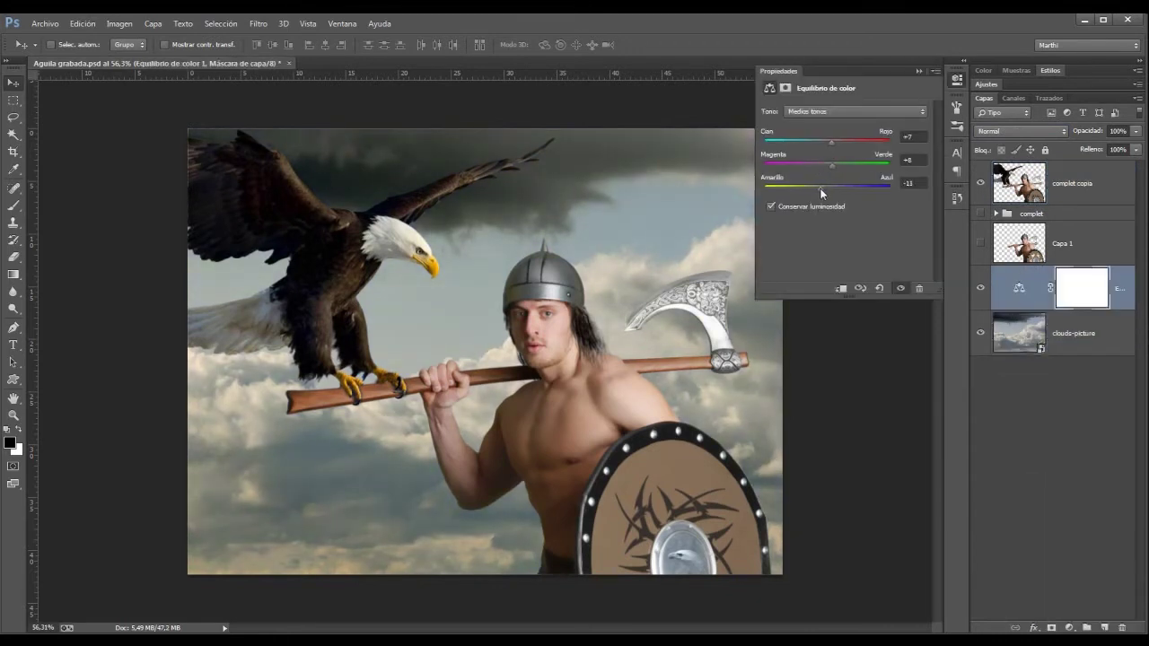
pyautogui.click(840, 112)
pyautogui.click(831, 143)
pyautogui.moveTo(827, 189); pyautogui.dragTo(816, 191)
pyautogui.click(956, 79)
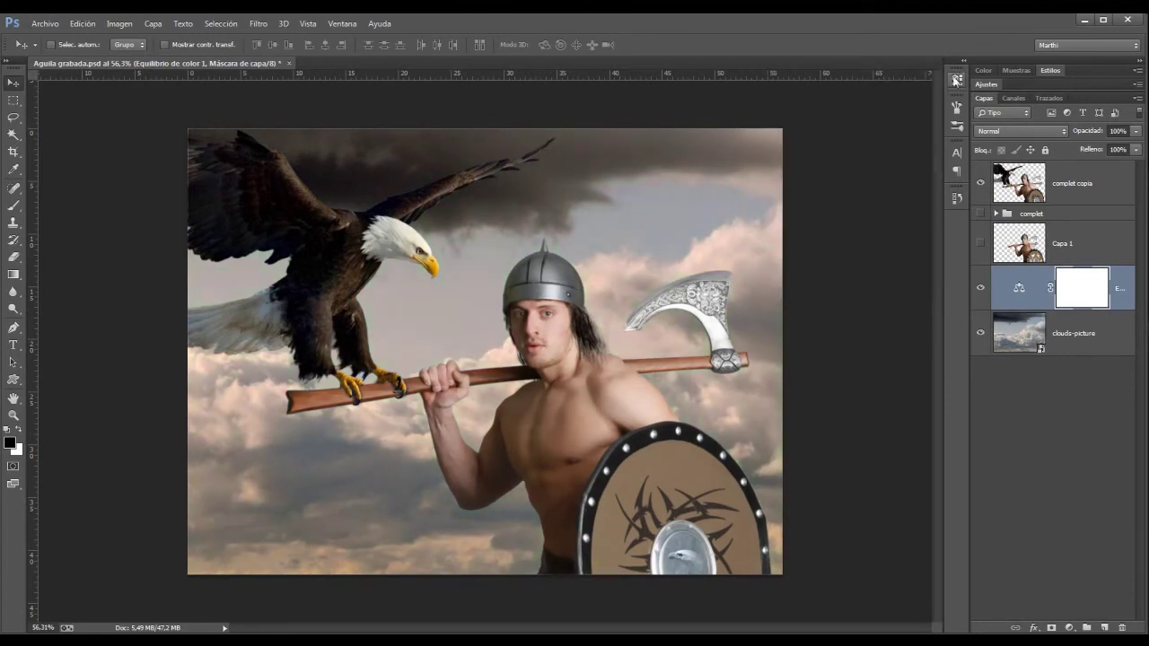
# Step: Paint a soft white glow behind the helmet on a new layer, then duplicate complet copia
pyautogui.click(1104, 628)
pyautogui.press('b')
pyautogui.press('x')
pyautogui.moveTo(513, 306); pyautogui.dragTo(484, 309)
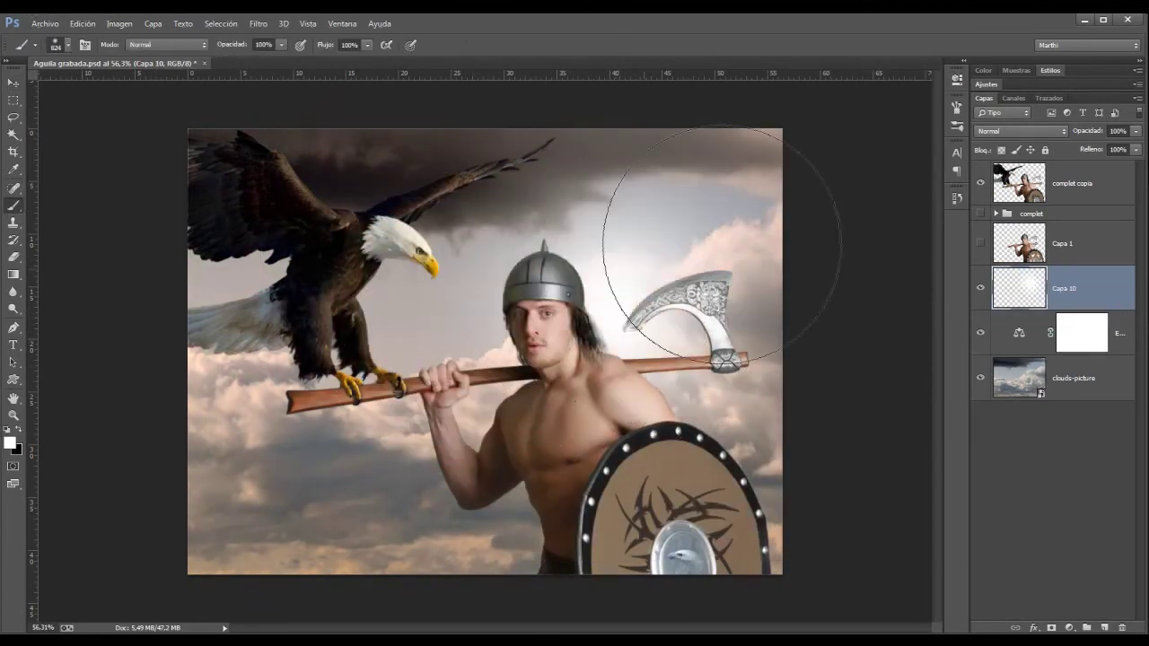
pyautogui.moveTo(557, 261); pyautogui.dragTo(664, 242)
pyautogui.click(1073, 183)
pyautogui.hotkey('ctrl', 'j')
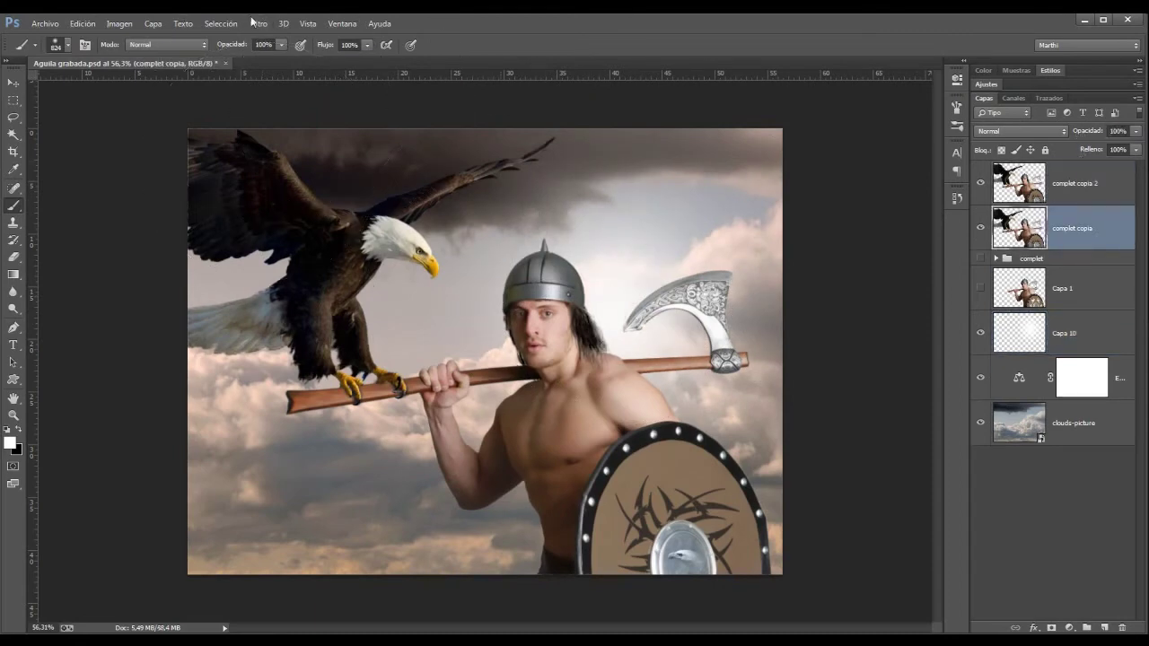
# Step: Motion-blur complet copia and offset it to form a ghost trail
pyautogui.click(252, 21)
pyautogui.click(153, 287)
pyautogui.click(911, 160)
pyautogui.press('v')
pyautogui.moveTo(292, 339); pyautogui.dragTo(386, 341)
# Step: Mask the motion blur away from the head with a 35% opacity brush
pyautogui.click(1051, 627)
pyautogui.press('b')
pyautogui.click(238, 45)
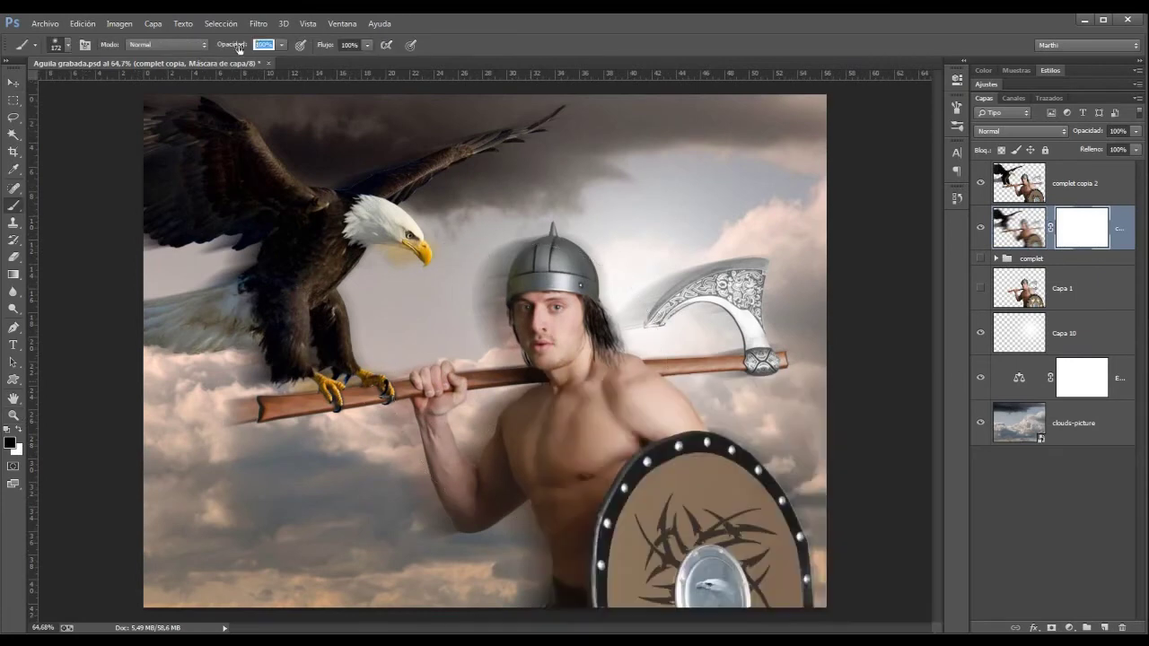
pyautogui.write('35')
pyautogui.moveTo(516, 260)
pyautogui.mouseDown()
pyautogui.moveTo(475, 328)
pyautogui.moveTo(441, 520)
pyautogui.mouseUp()
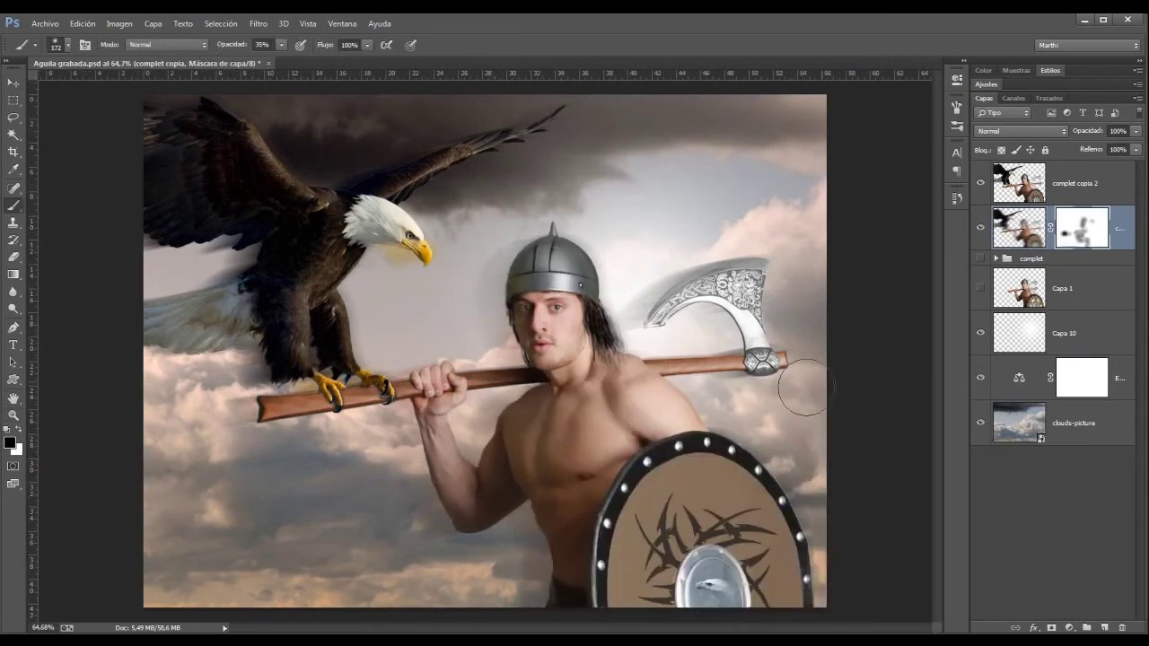
# Step: Stamp the visible layers and apply Trazos angulares from the Filter Gallery in Luz suave
pyautogui.hotkey('ctrl', 'shift', 'alt', 'e')
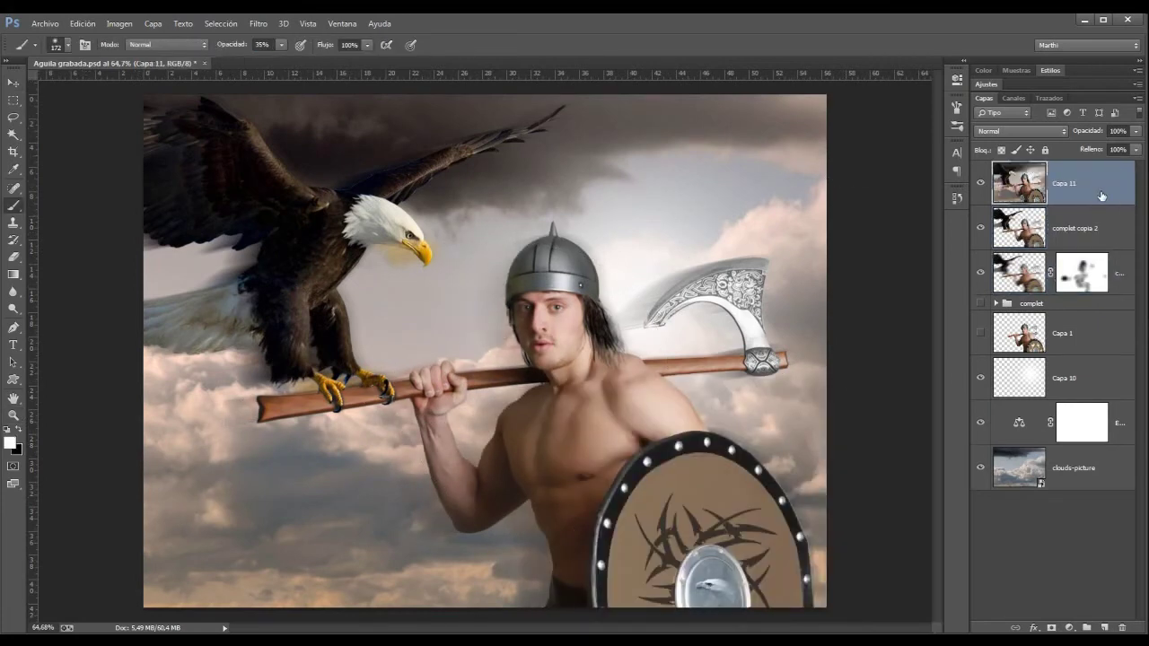
pyautogui.click(257, 23)
pyautogui.click(296, 72)
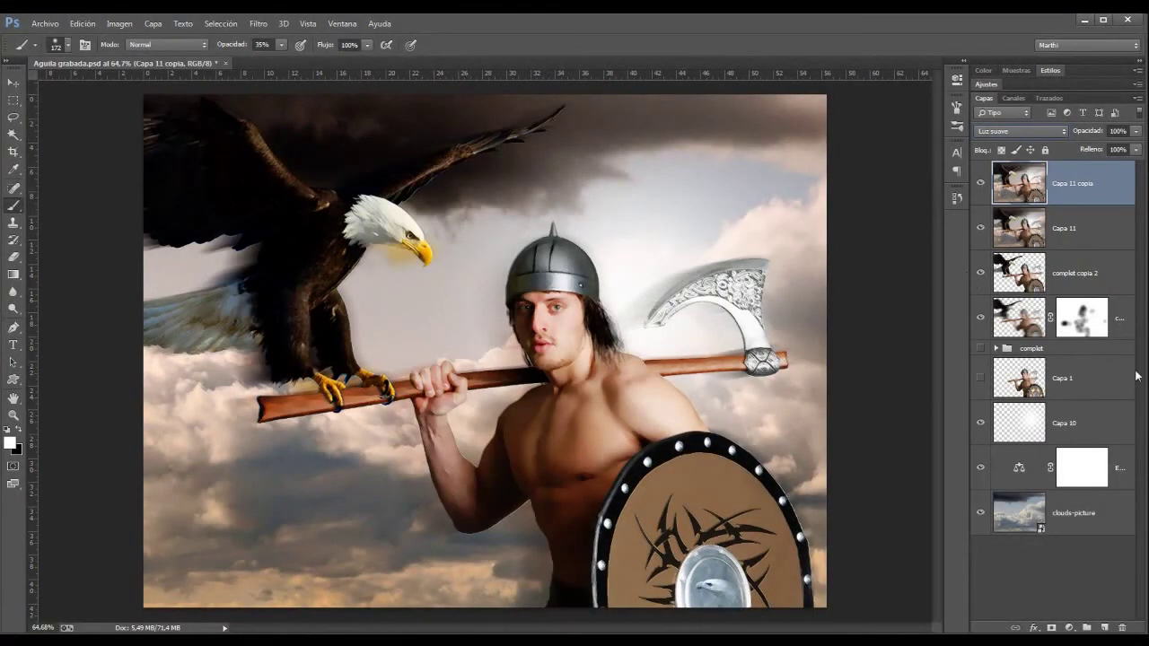
pyautogui.hotkey('ctrl', 'shift', 'alt', 'n')
# Step: Fill black outside an ellipse around the figures and Gaussian-blur it at radius 97.7 px
pyautogui.press('m')
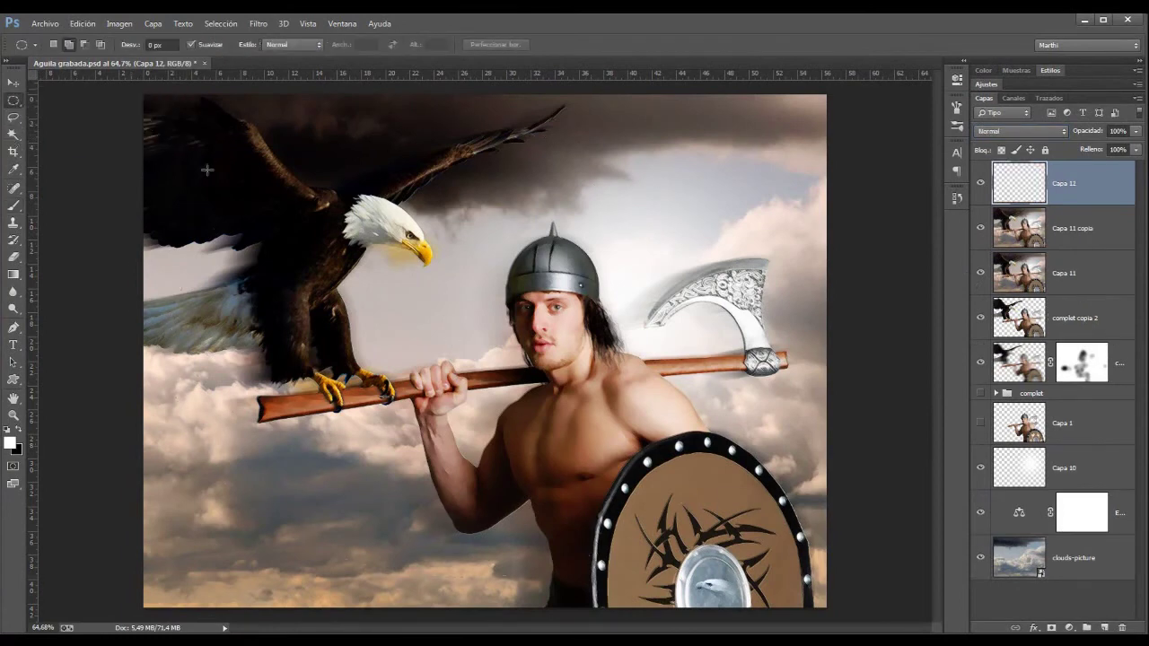
pyautogui.moveTo(716, 574); pyautogui.dragTo(143, 94)
pyautogui.press('d')
pyautogui.hotkey('ctrl', 'shift', 'i')
pyautogui.hotkey('alt', 'BackSpace')
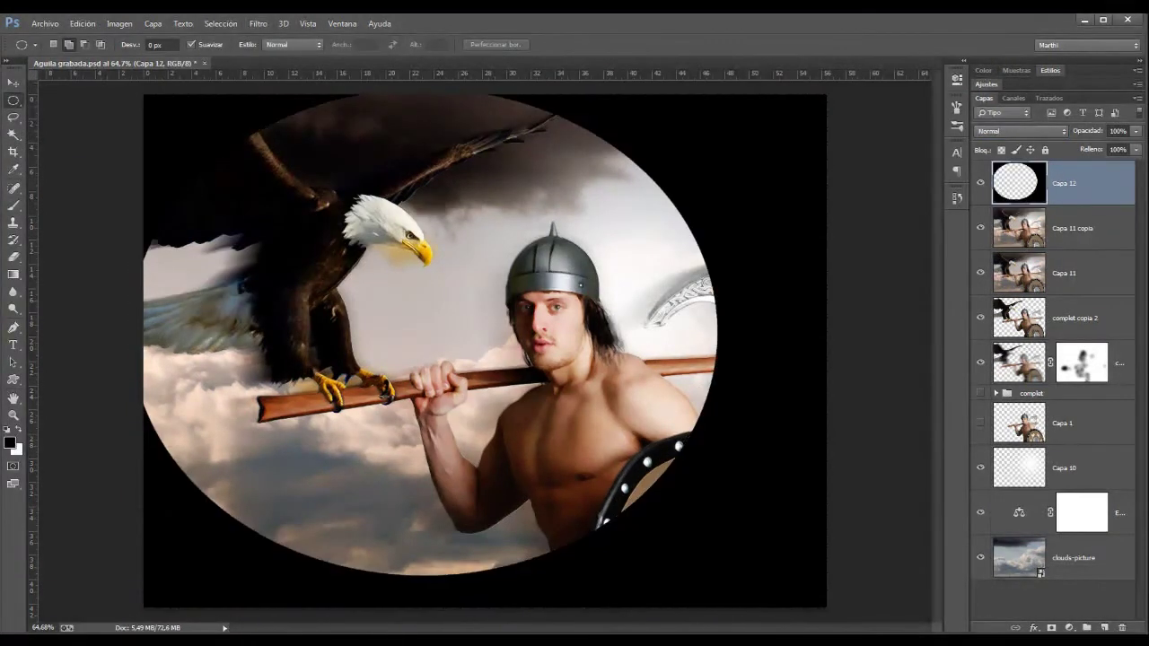
pyautogui.click(258, 23)
pyautogui.moveTo(790, 269); pyautogui.dragTo(859, 273)
pyautogui.press('Return')
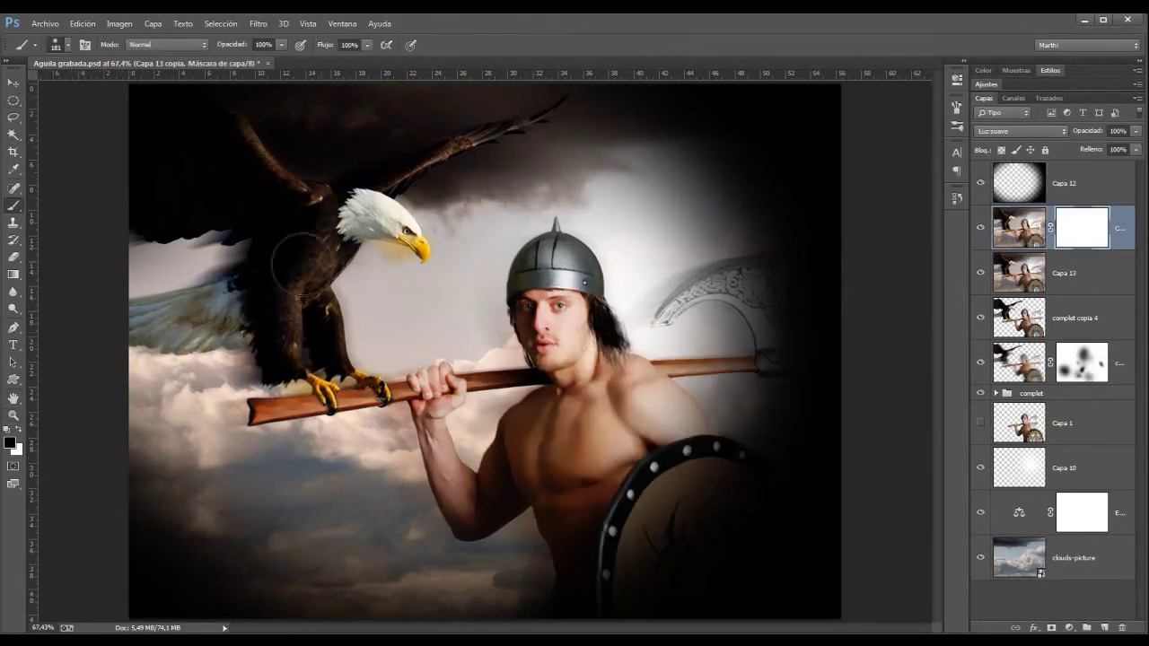
# Step: Zoom in on the eagle and the barbarian's head
pyautogui.press('z')
pyautogui.click(347, 269)
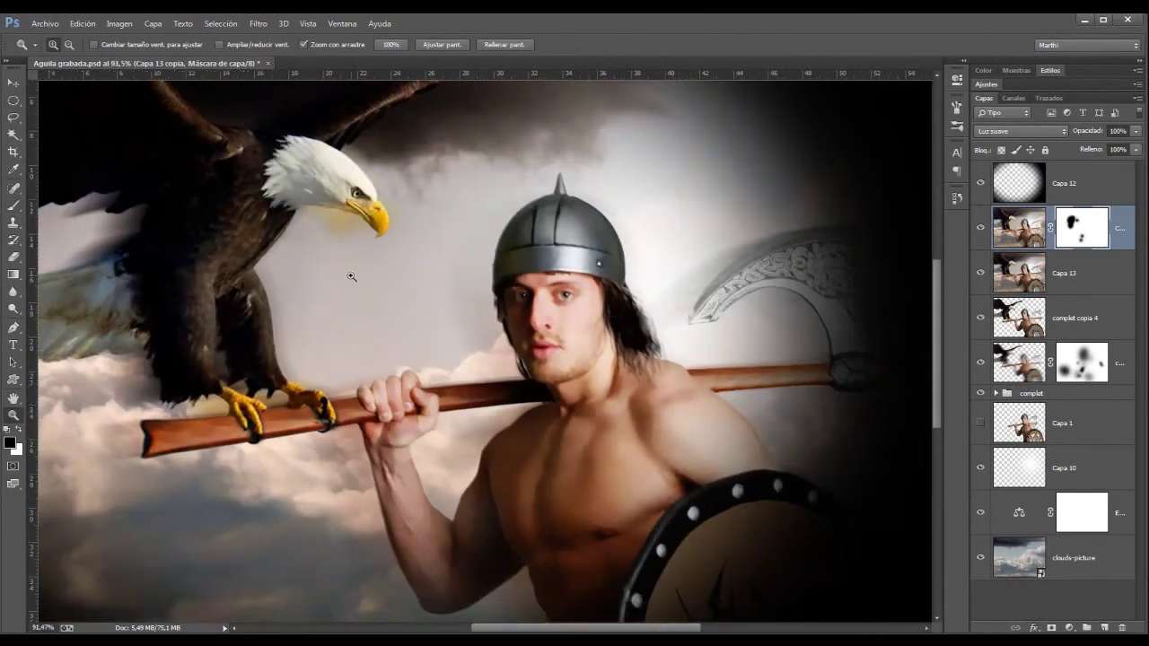
pyautogui.moveTo(346, 270); pyautogui.dragTo(519, 375)
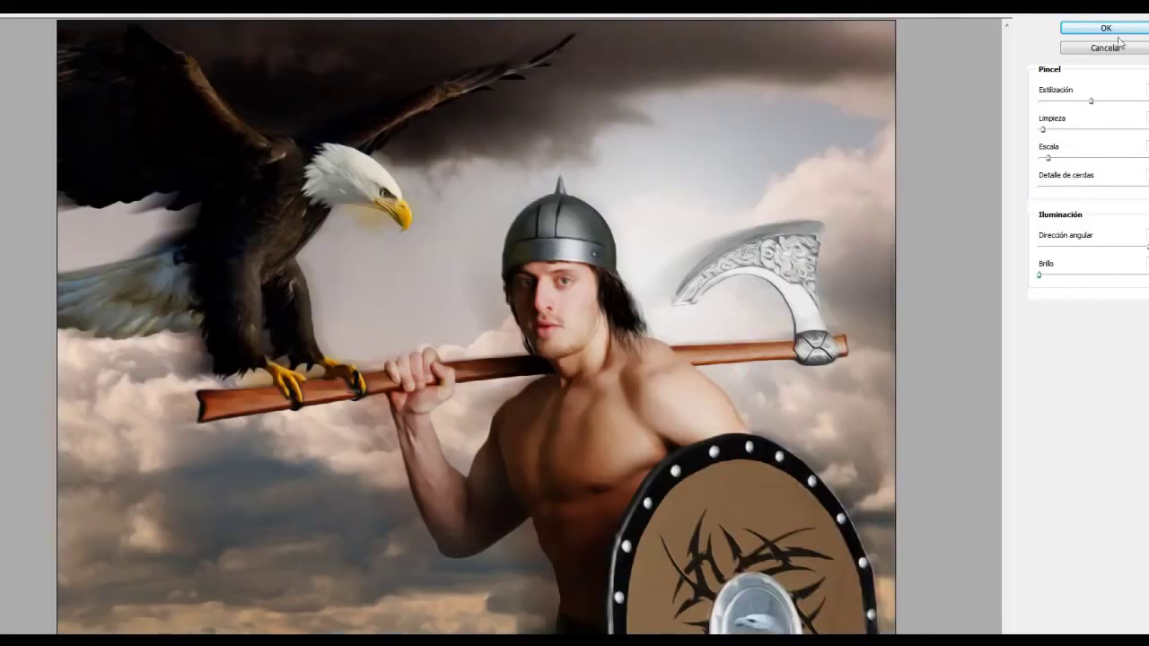
pyautogui.click(1113, 32)
pyautogui.rightClick(556, 325)
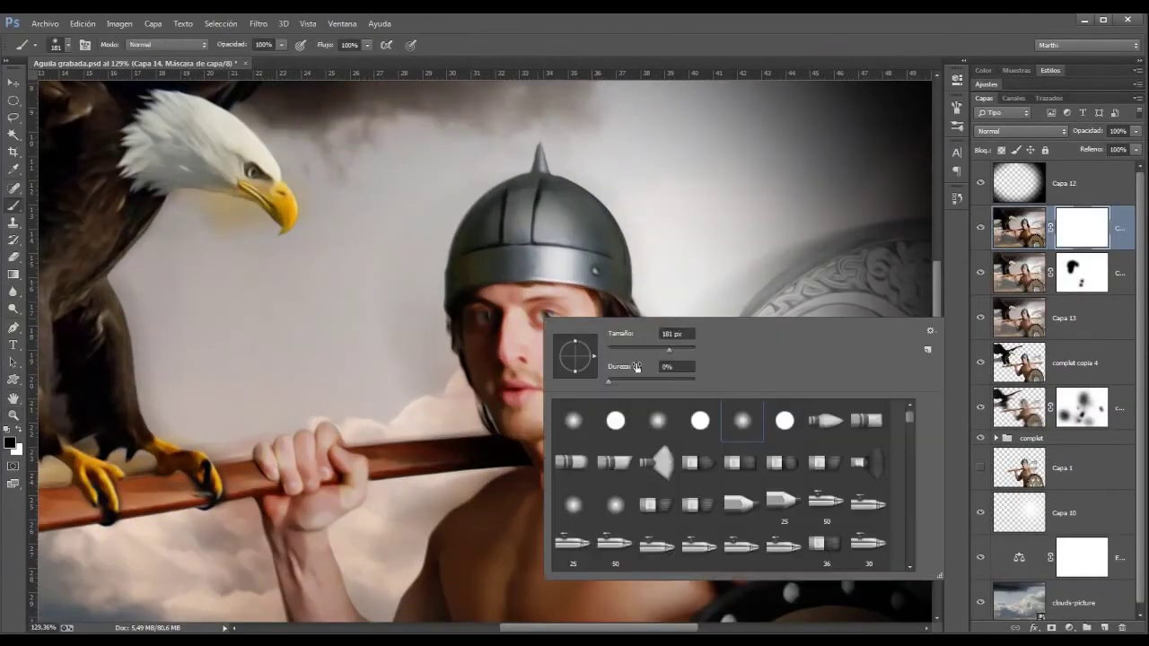
pyautogui.press('Return')
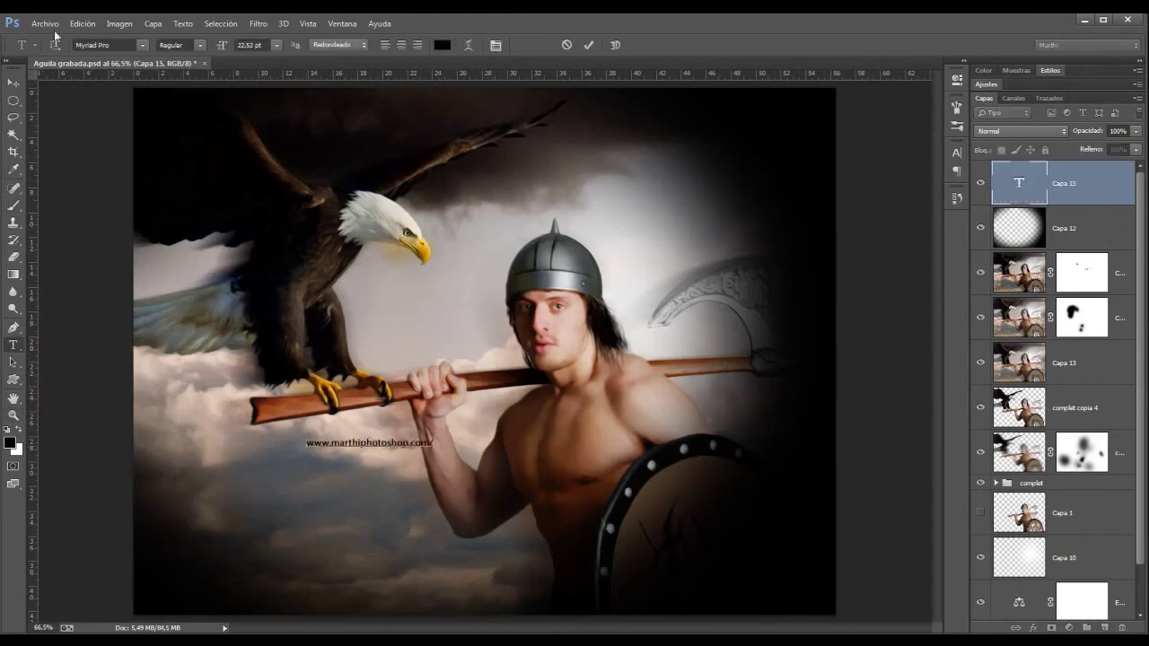
pyautogui.moveTo(347, 444); pyautogui.dragTo(292, 486)
# Step: On a new layer, stamp the MARTHI logo brush preset above the website text
pyautogui.click(1104, 628)
pyautogui.click(58, 44)
pyautogui.rightClick(333, 410)
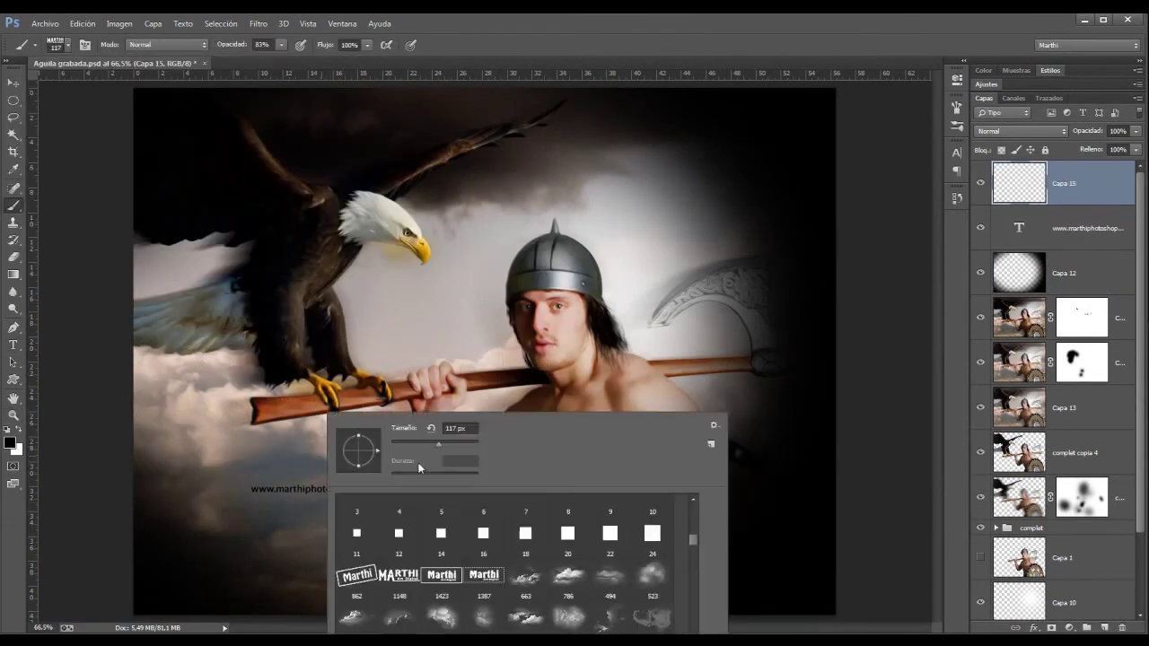
pyautogui.click(311, 467)
# Step: Select the logo and website text layers together and zoom in to inspect the watermark
pyautogui.click(1086, 228)
pyautogui.press('z')
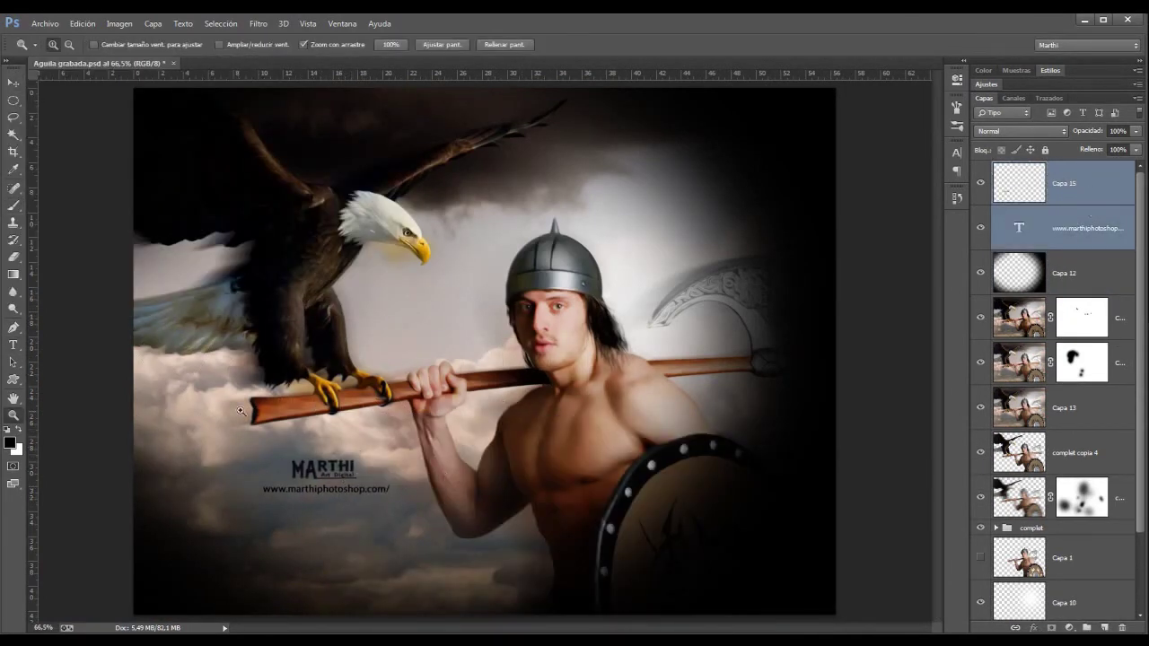
pyautogui.moveTo(332, 341); pyautogui.dragTo(363, 341)
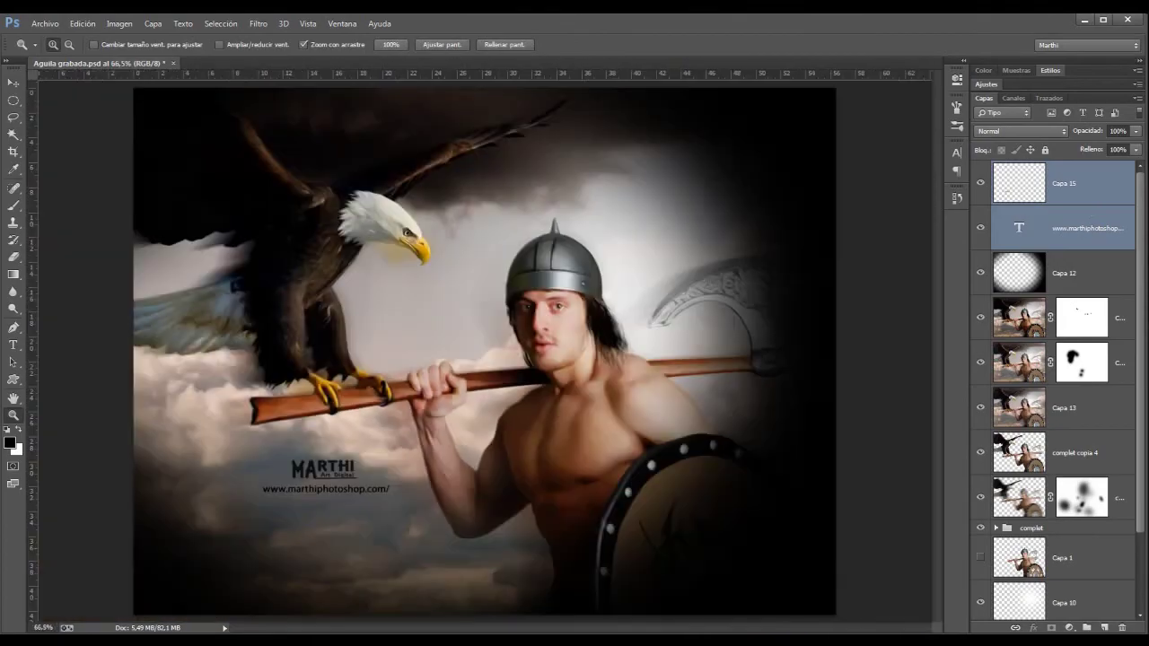